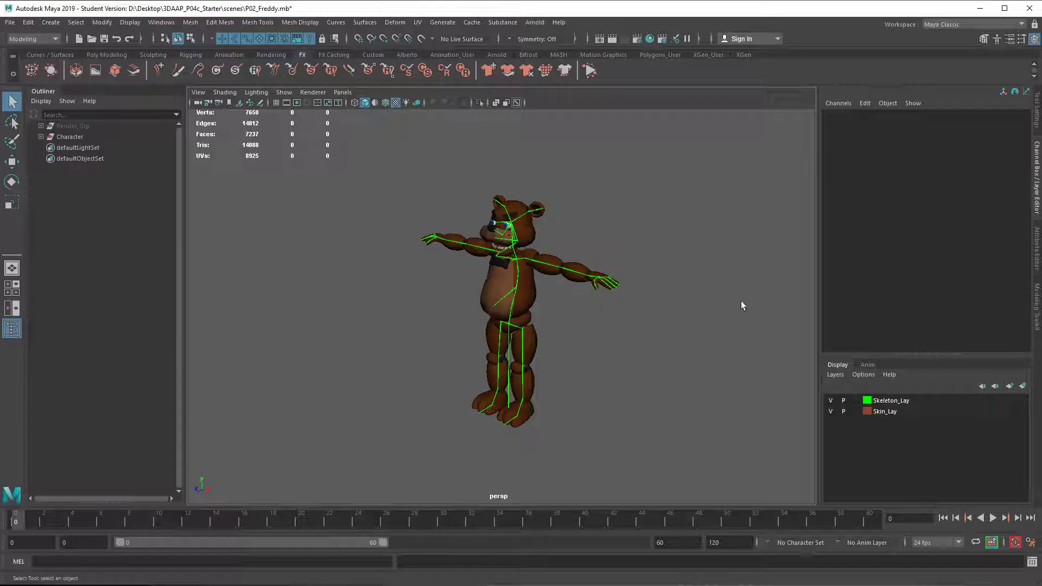
Try rotating the left shoulder joint by about -56° around Z to test the skin deformation, and undo the rotation
left_click(549, 265)
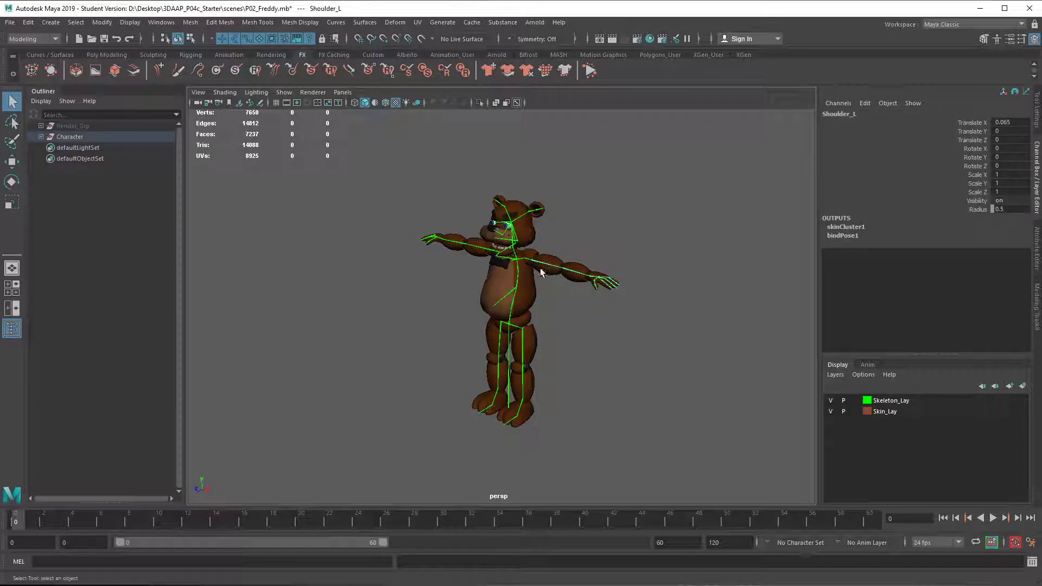
key("e")
left_click_drag(547, 276, 566, 293)
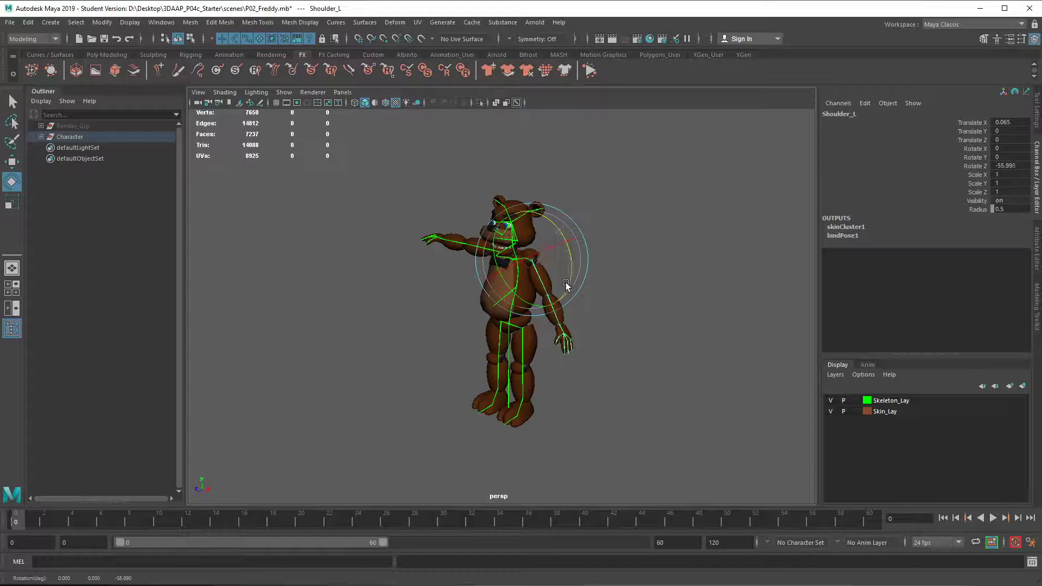
key("q")
key("ctrl+s")
left_click(541, 307)
left_click(638, 336)
key("e")
key("ctrl+z")
key("ctrl+z")
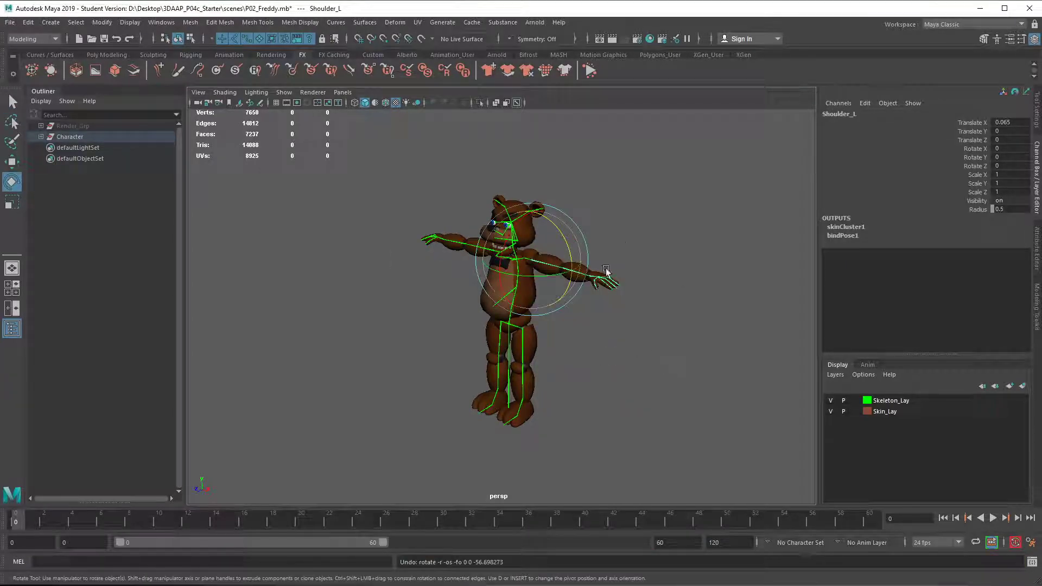
Select the SK_Freddy mesh and return it to its bind pose with the Rigging skin commands
left_click(686, 346)
left_click(532, 303)
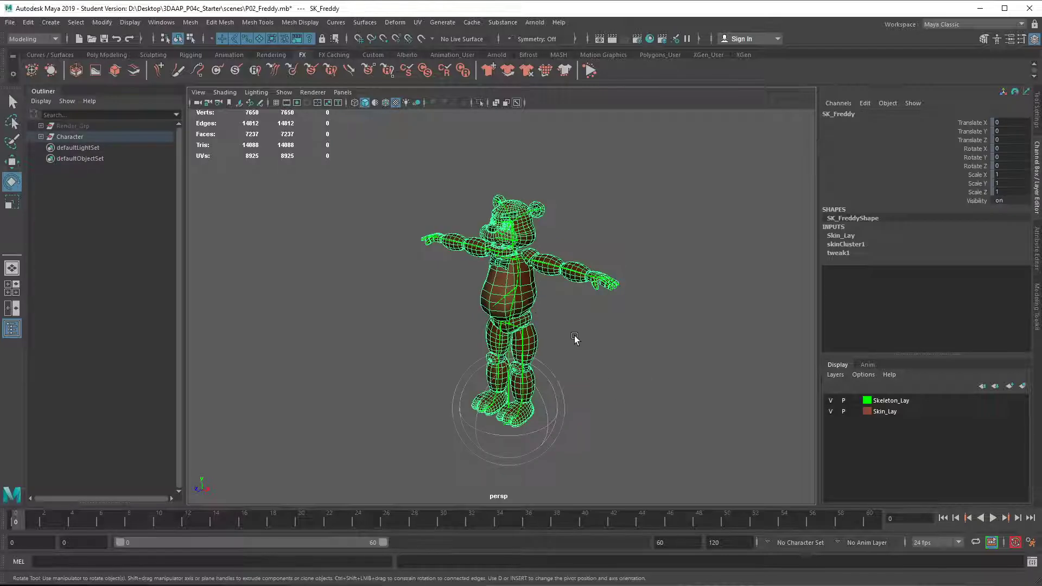
left_click(45, 39)
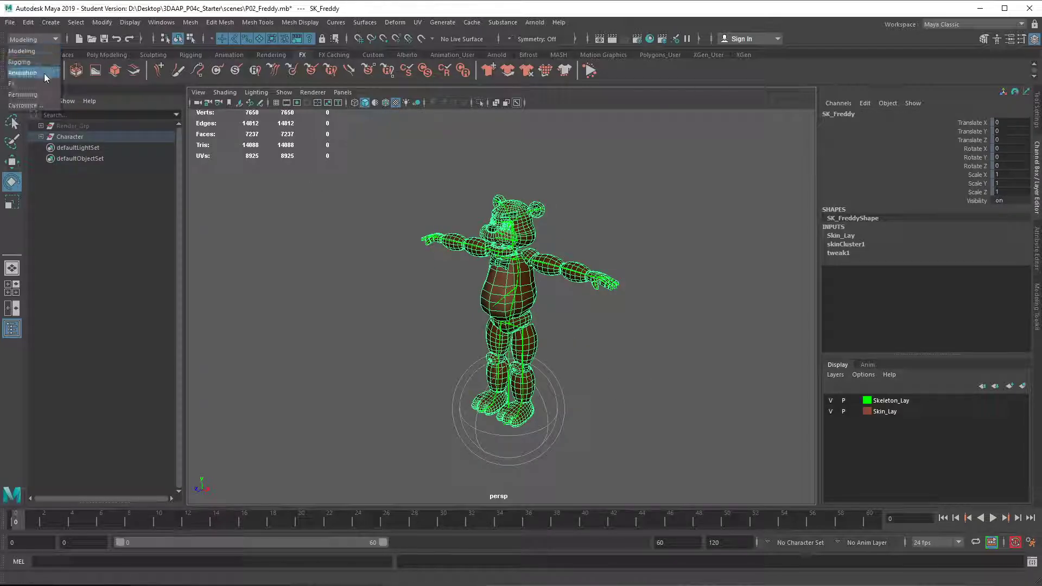
left_click(43, 73)
left_click(225, 23)
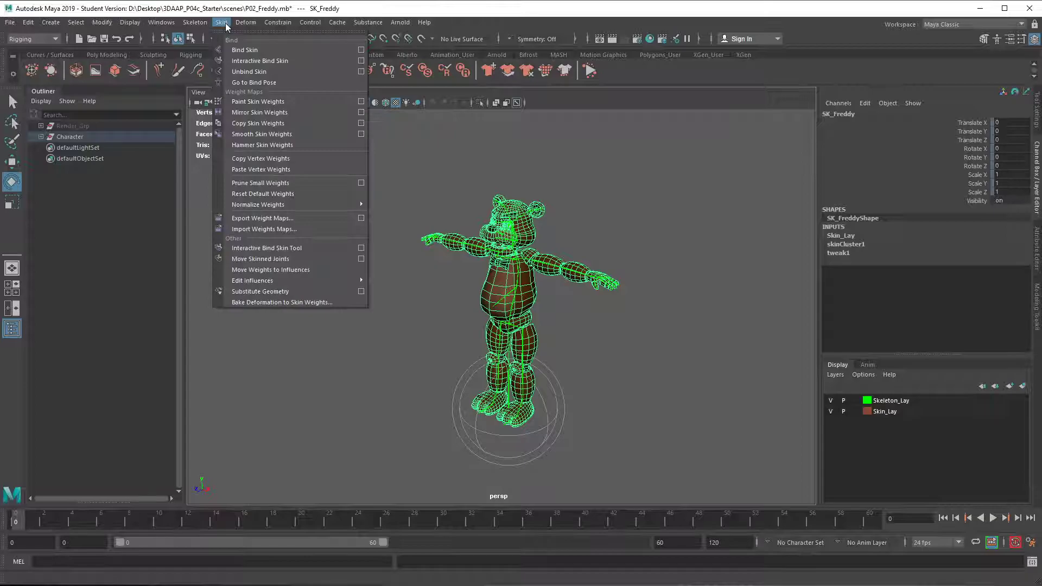
left_click(259, 83)
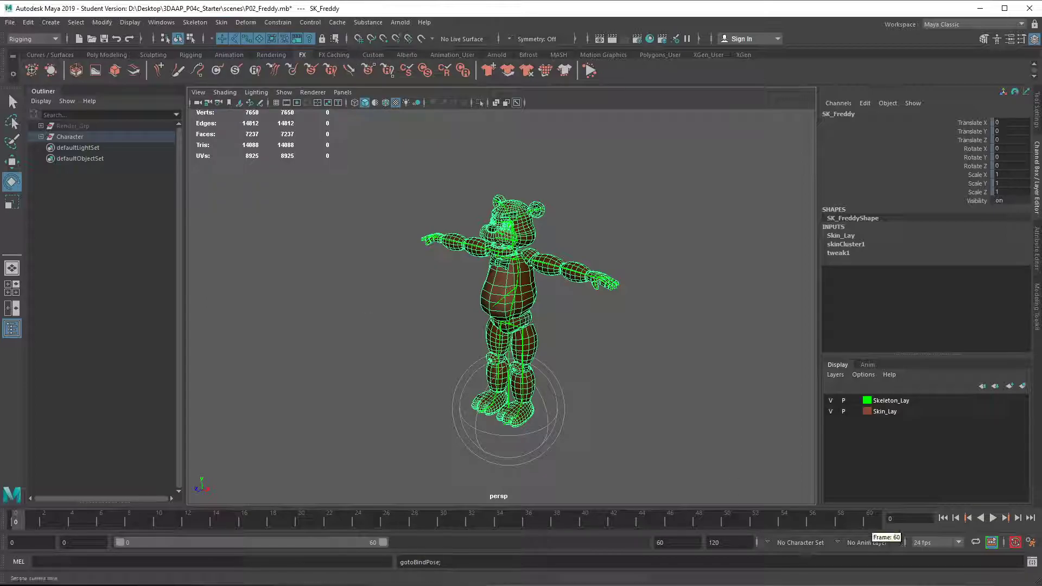
Expand the Character group with its full joint hierarchy and select both the SK_Freddy mesh and the Origin root joint
left_click(39, 137)
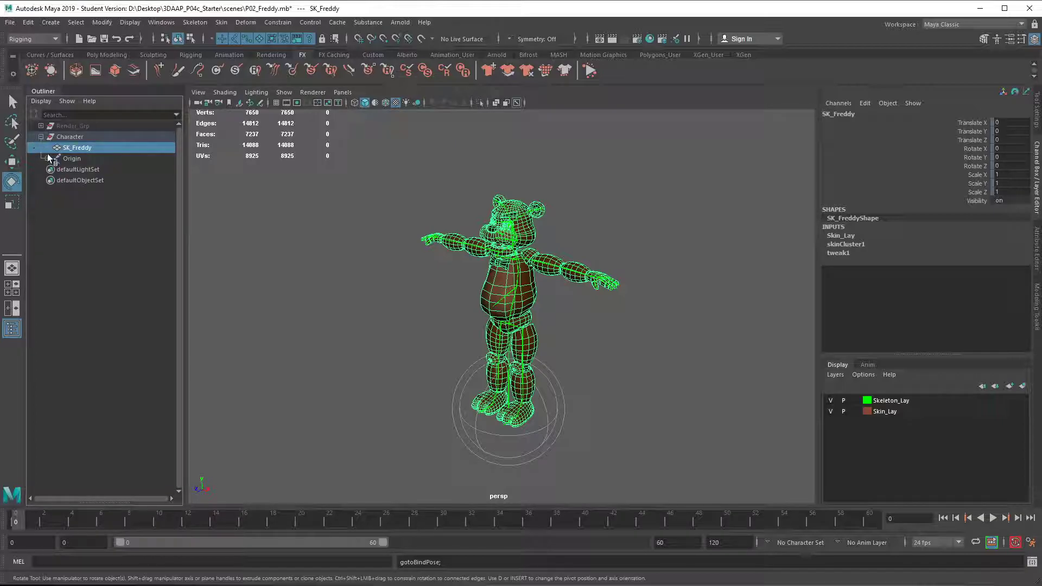
left_click(46, 158, "shift")
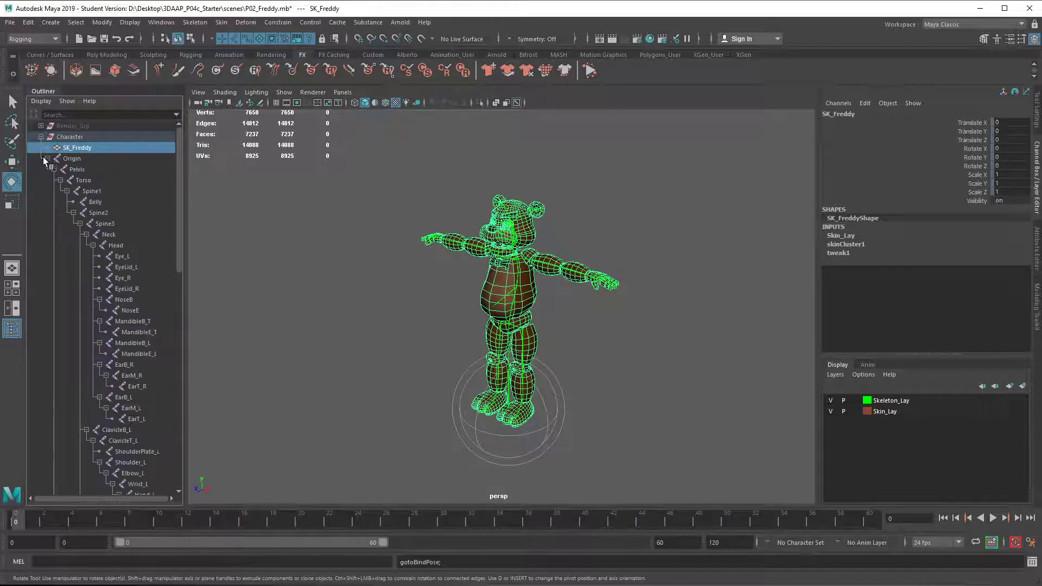
left_click(81, 159)
left_click(82, 146, "ctrl")
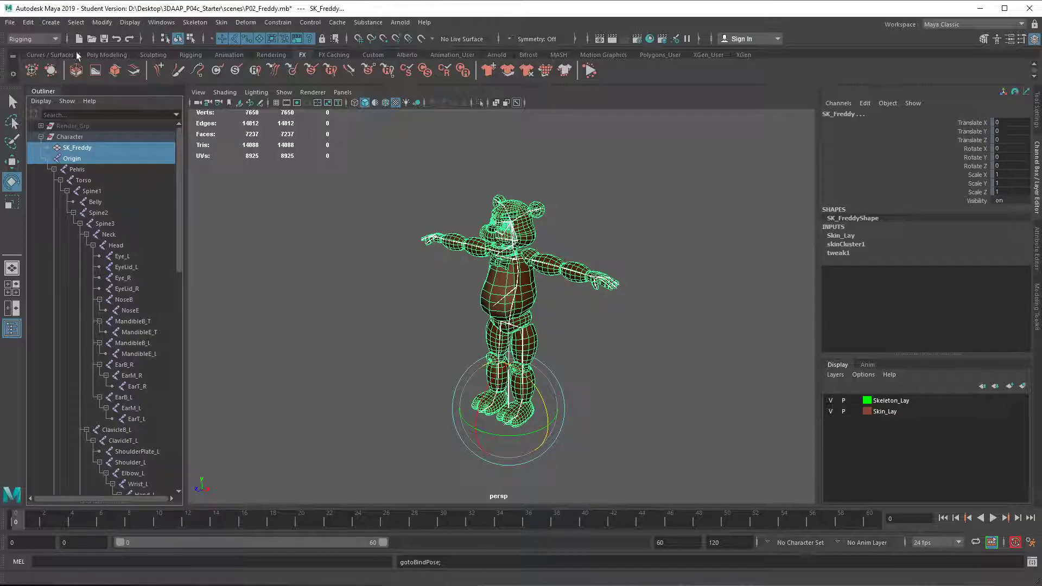
left_click(100, 55)
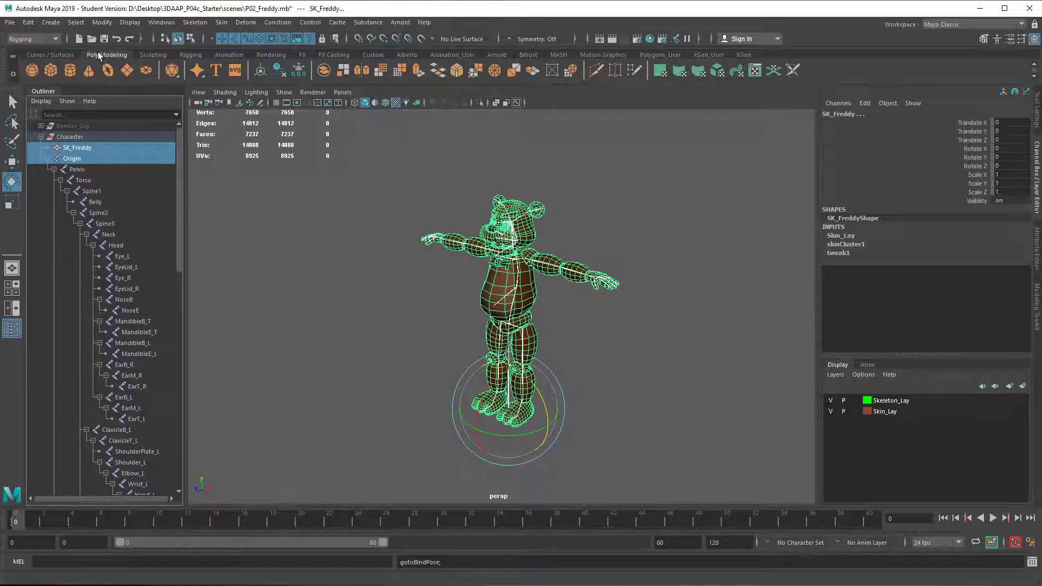
Check the load status of the gameFbxExporter plug-in in the Plug-in Manager, and close the manager
left_click(13, 23)
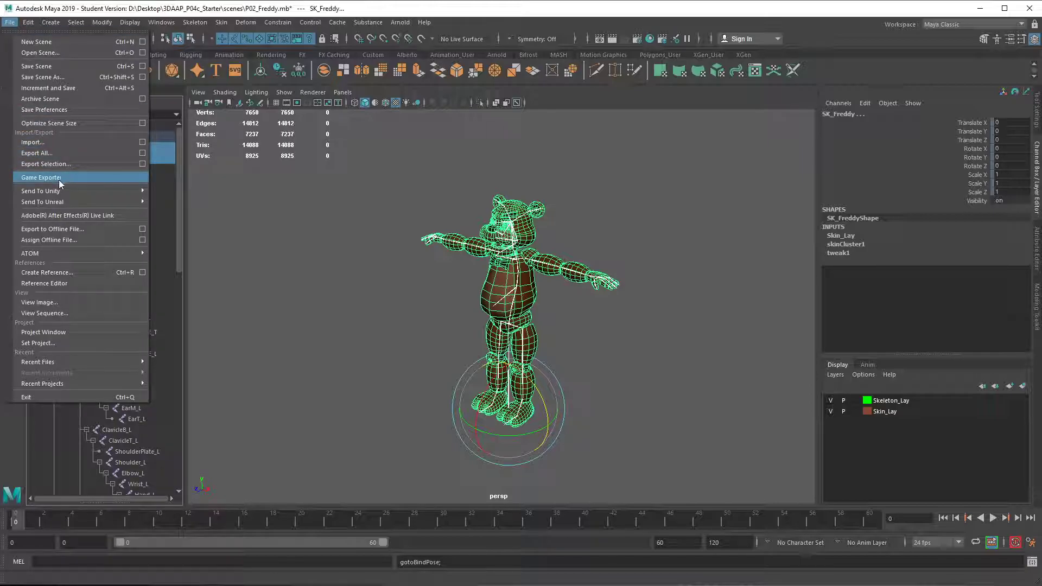
left_click(164, 23)
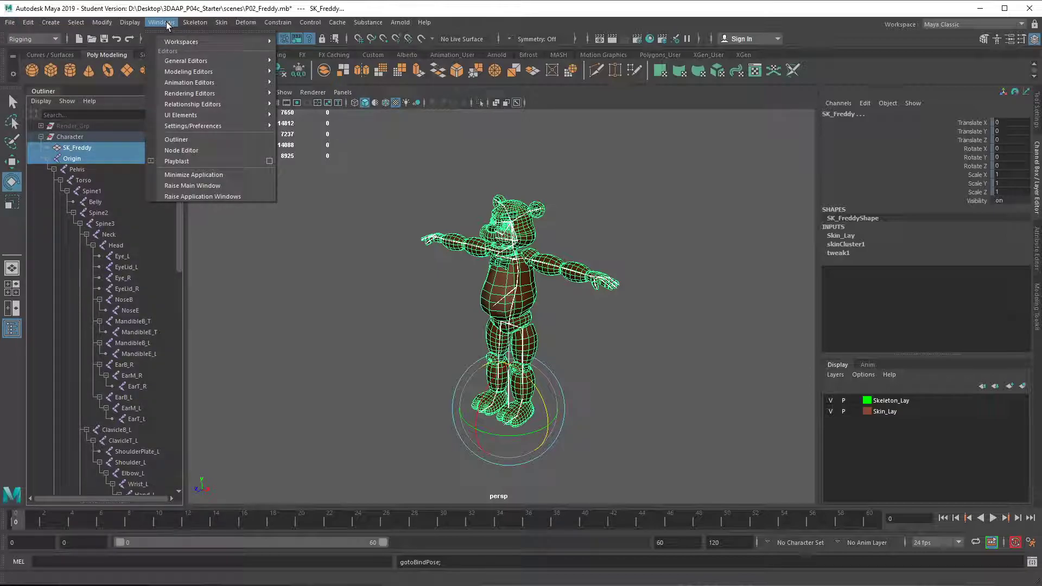
mouse_move(220, 126)
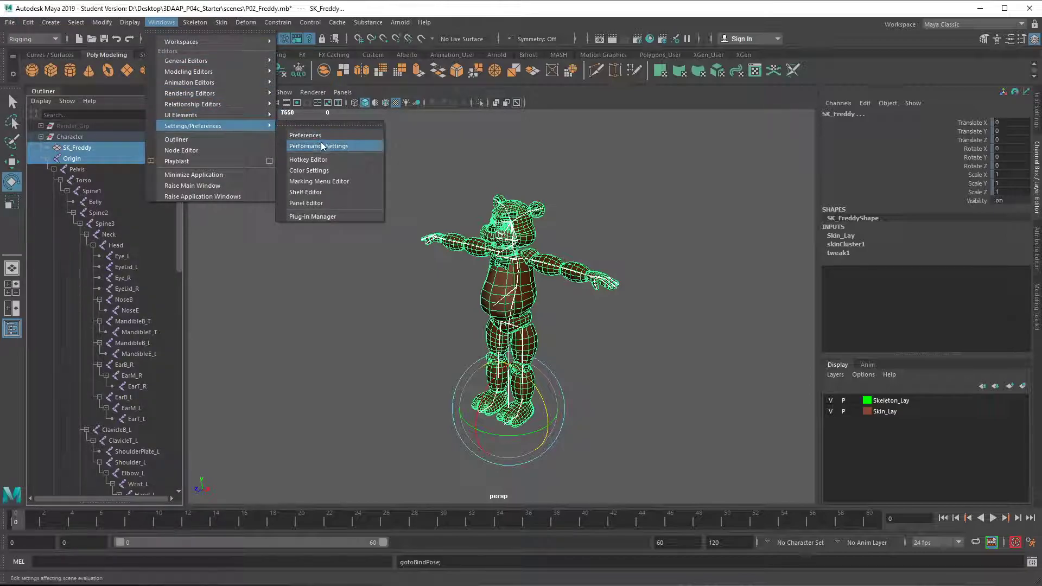
left_click(330, 216)
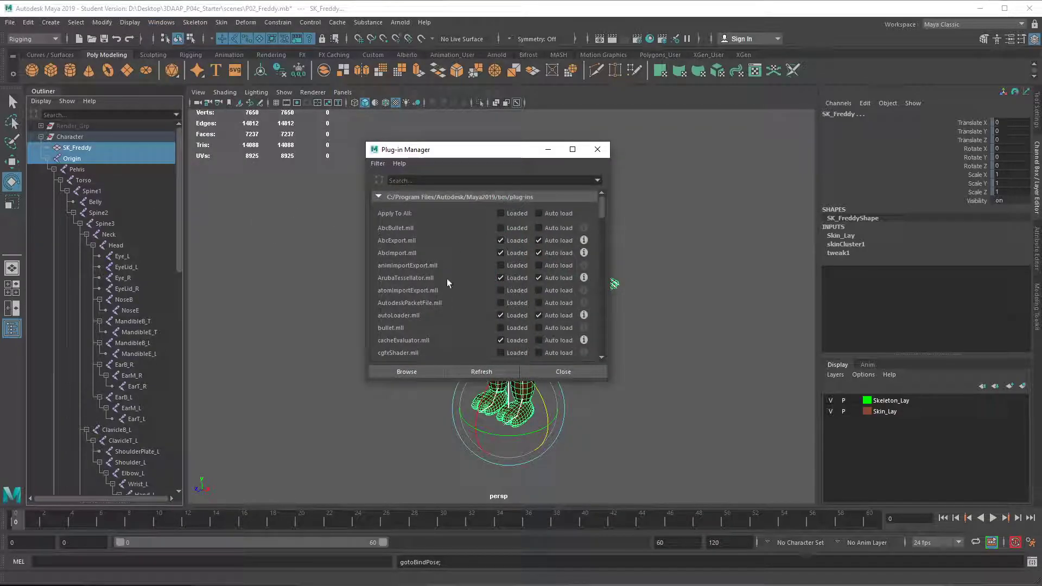
scroll(450, 283, "down", 7)
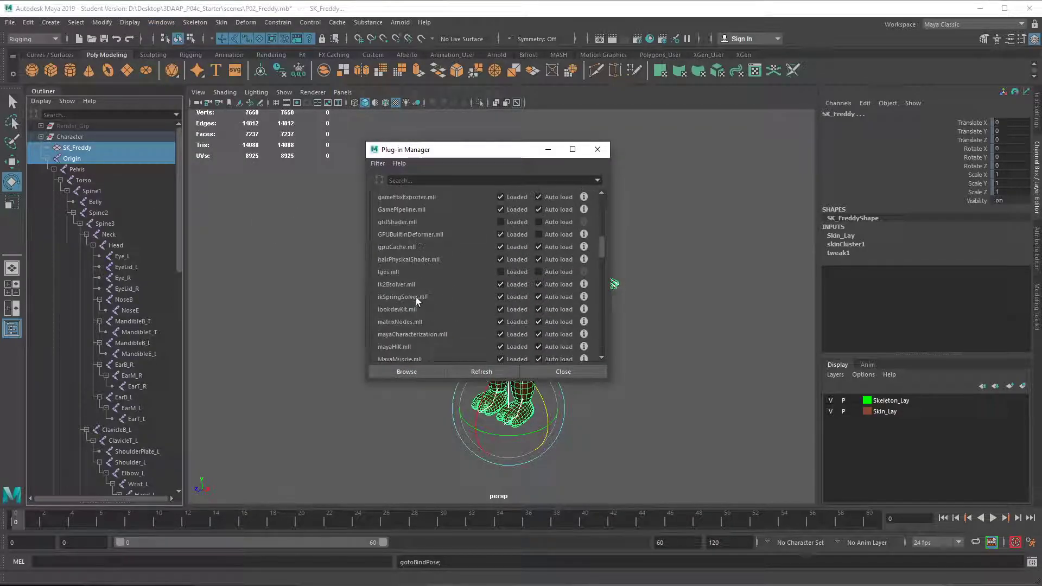
scroll(416, 298, "up", 1)
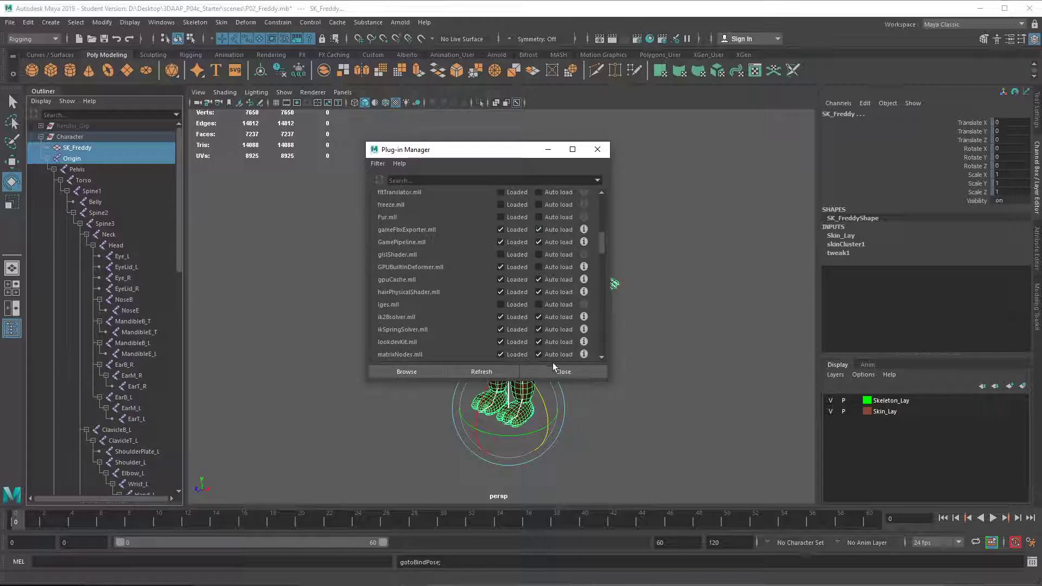
left_click(563, 374)
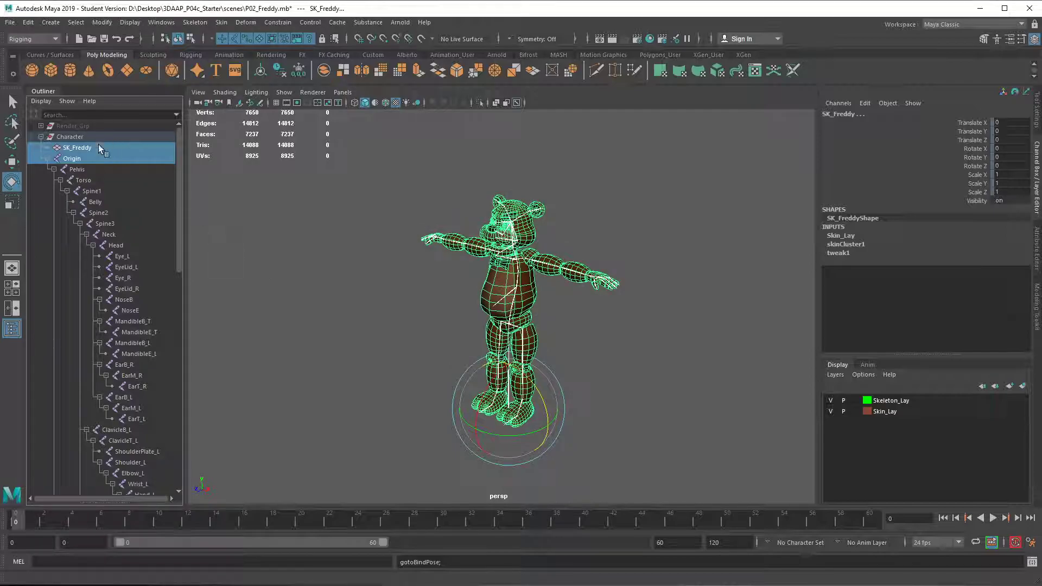
Open the Game Exporter and set its model export to Export Selection
left_click(11, 23)
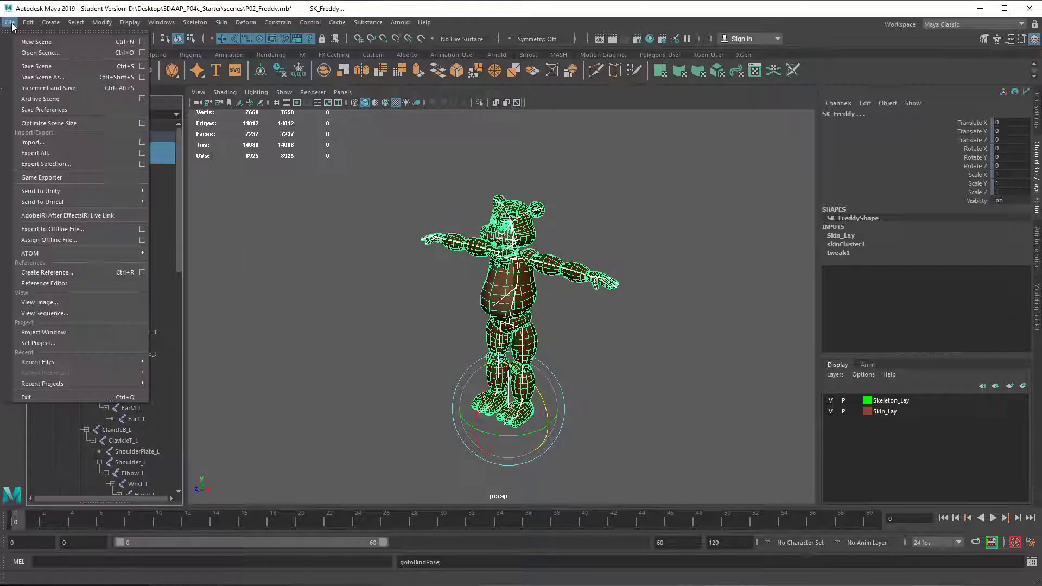
left_click(75, 177)
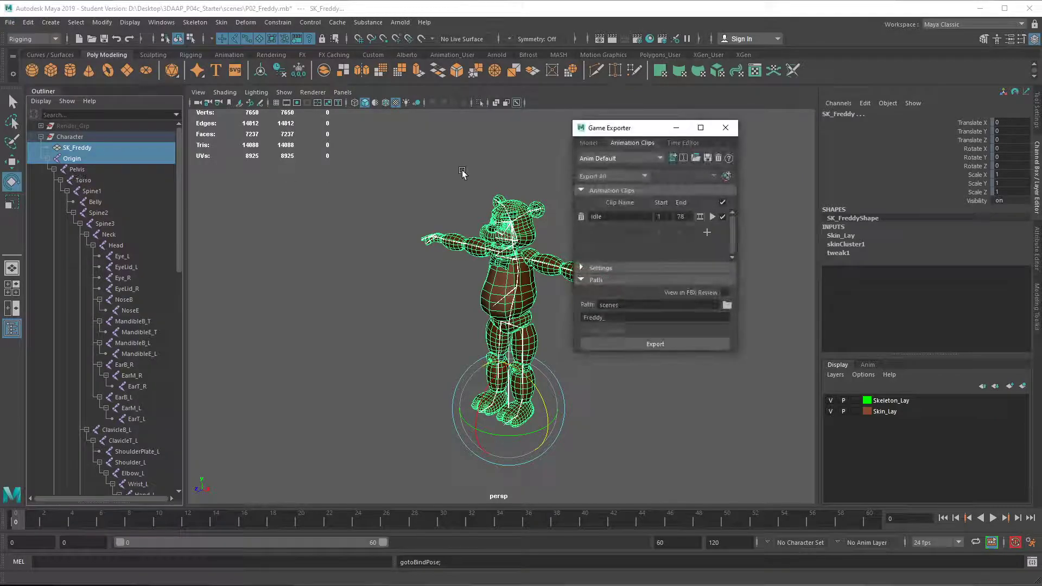
left_click_drag(651, 135, 317, 148)
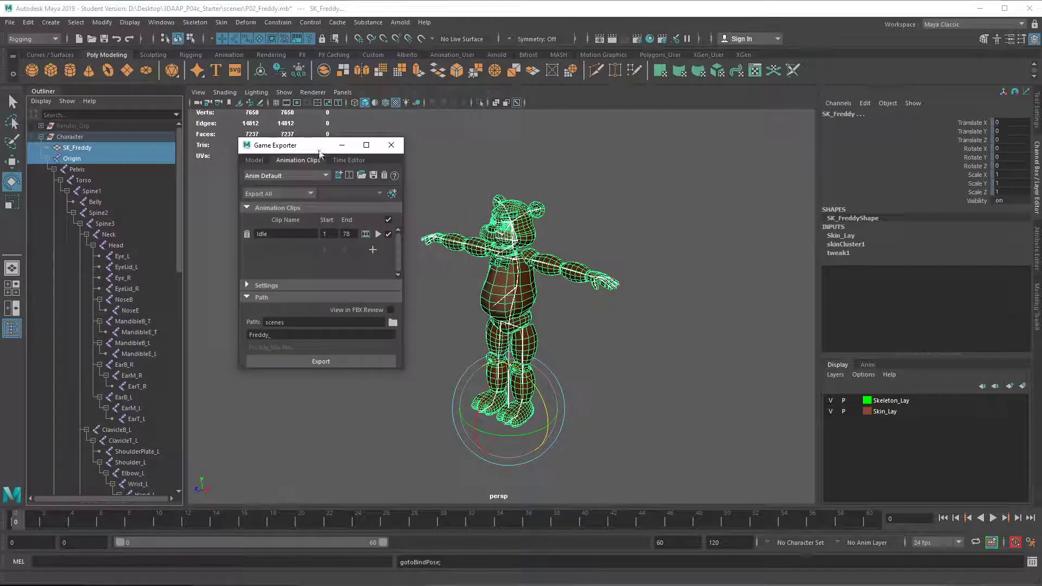
left_click(255, 160)
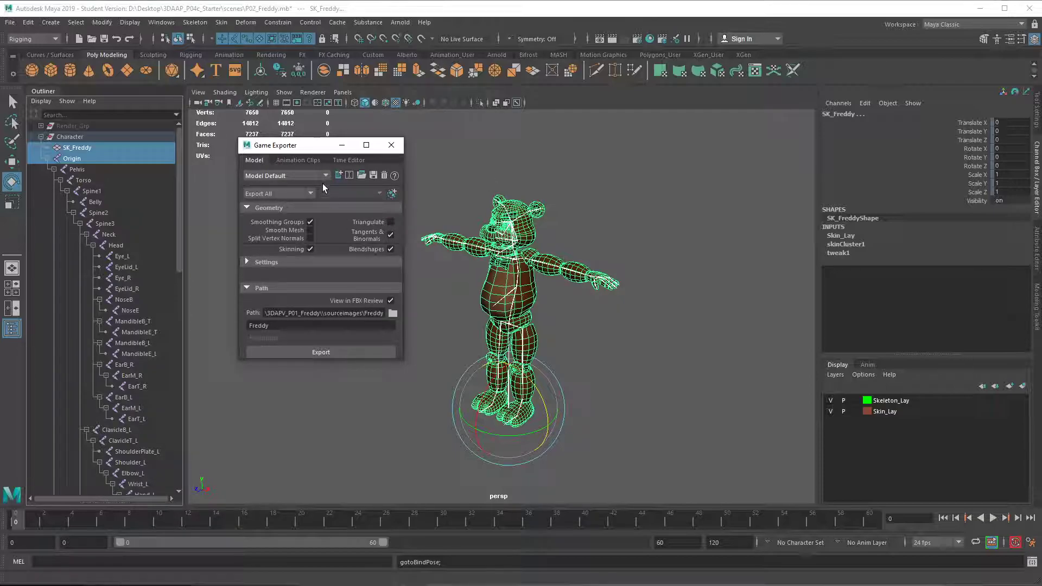
left_click(311, 194)
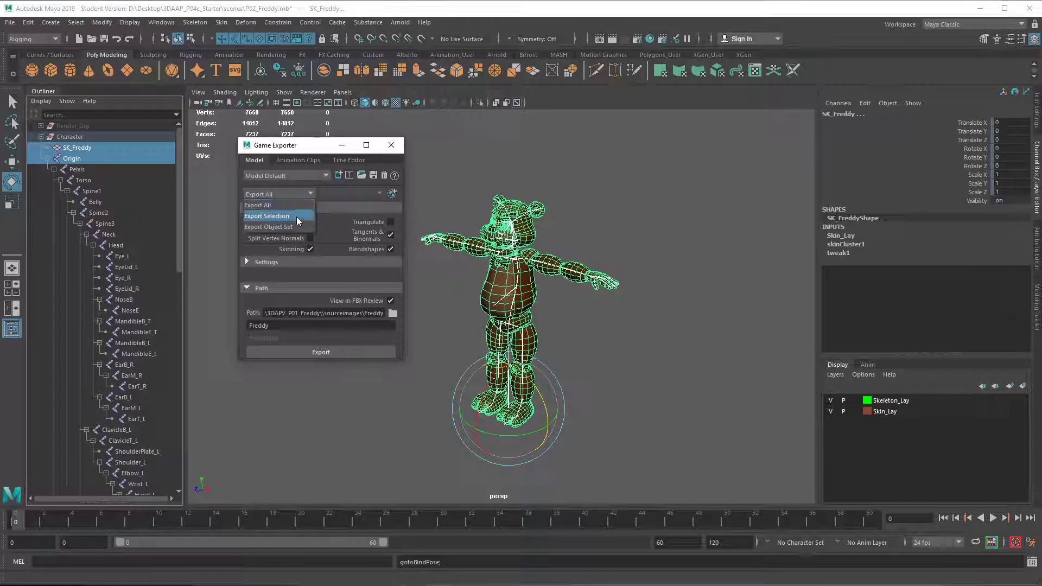
left_click(295, 216)
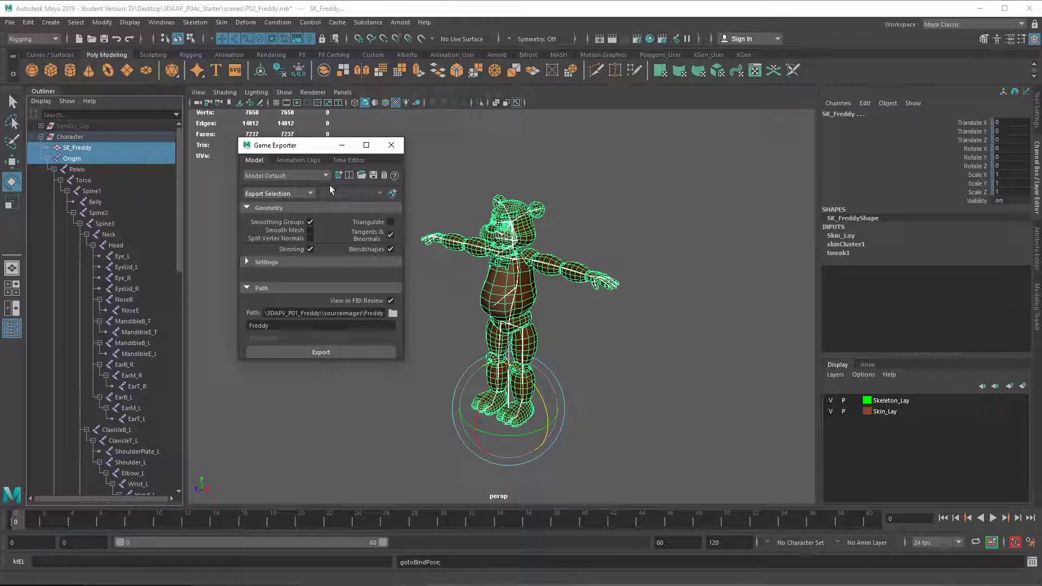
Expand the model export settings and choose the project's sourceimages folder as the FBX export directory
left_click(246, 262)
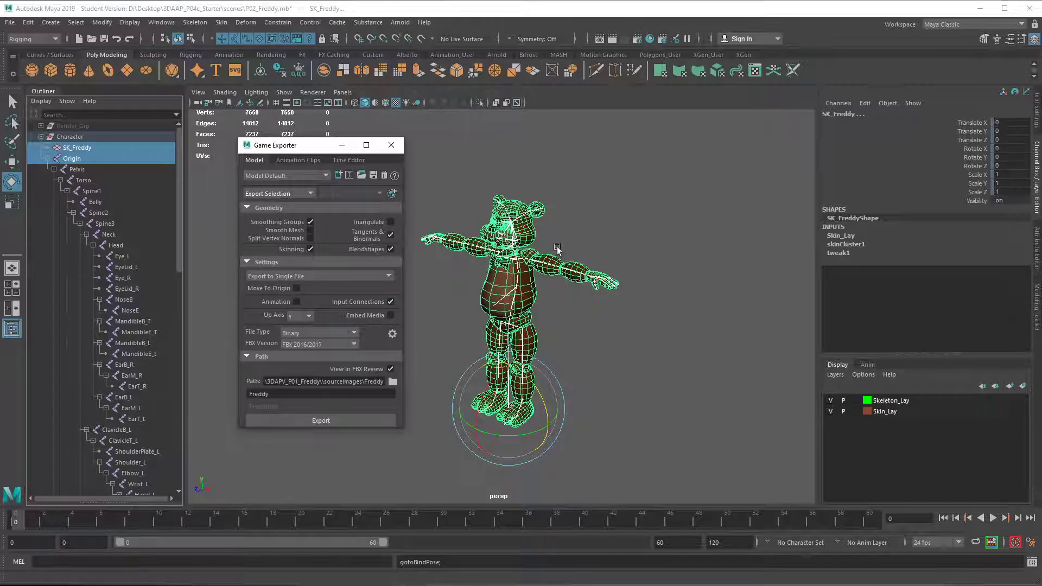
left_click(392, 384)
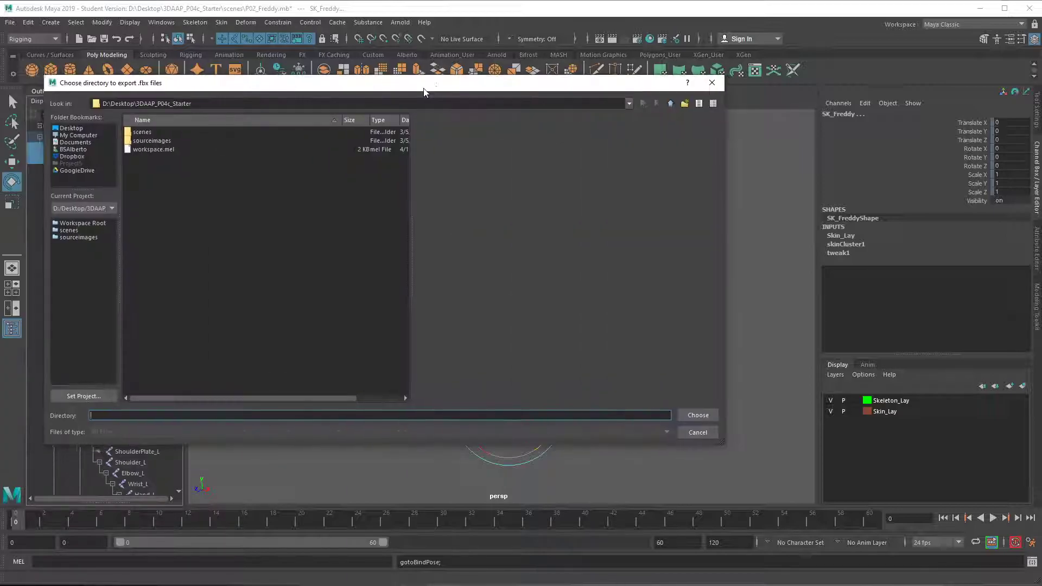
left_click_drag(424, 91, 502, 90)
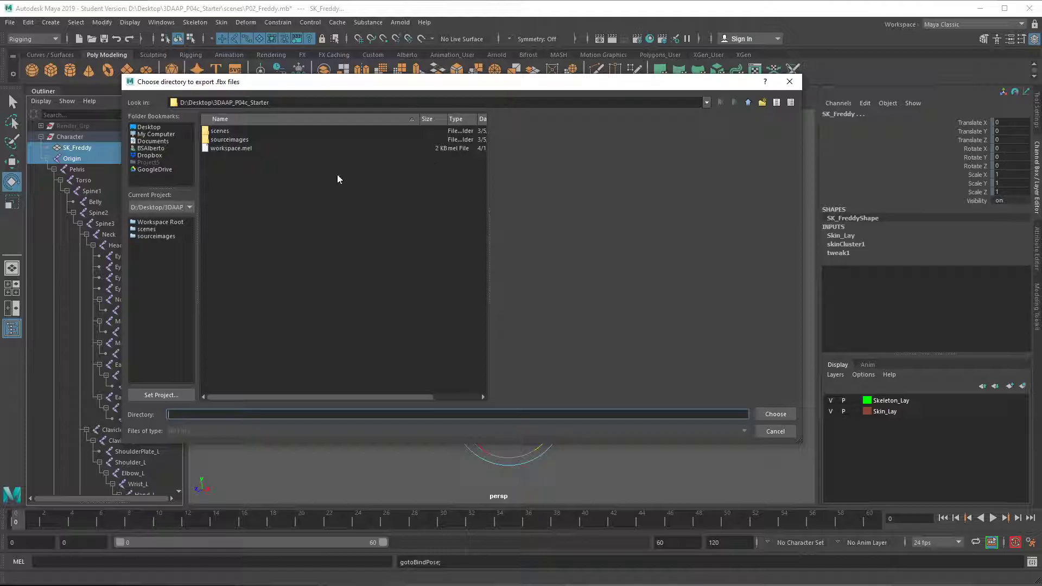
double_click(236, 140)
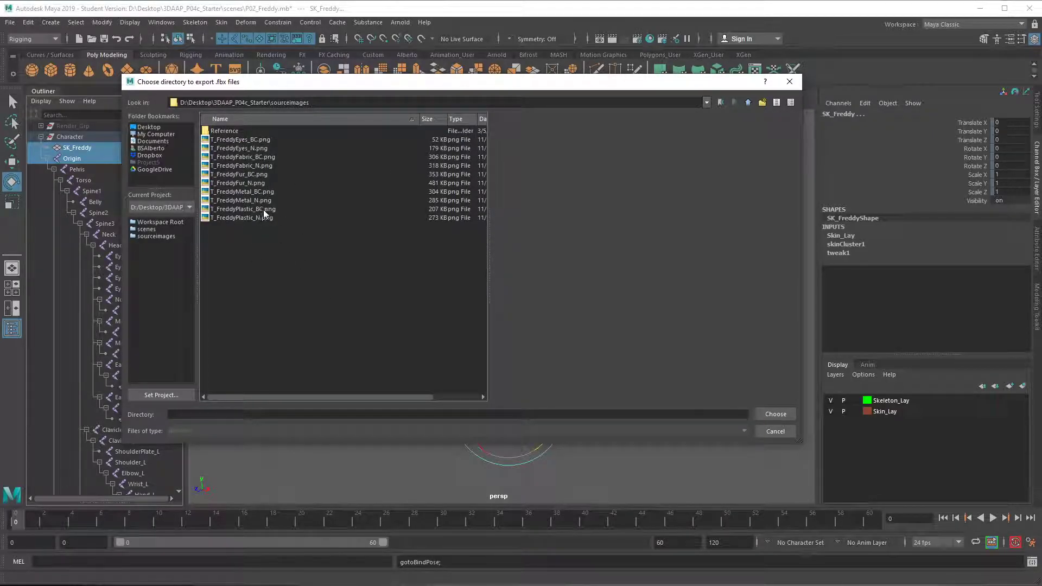
left_click(775, 414)
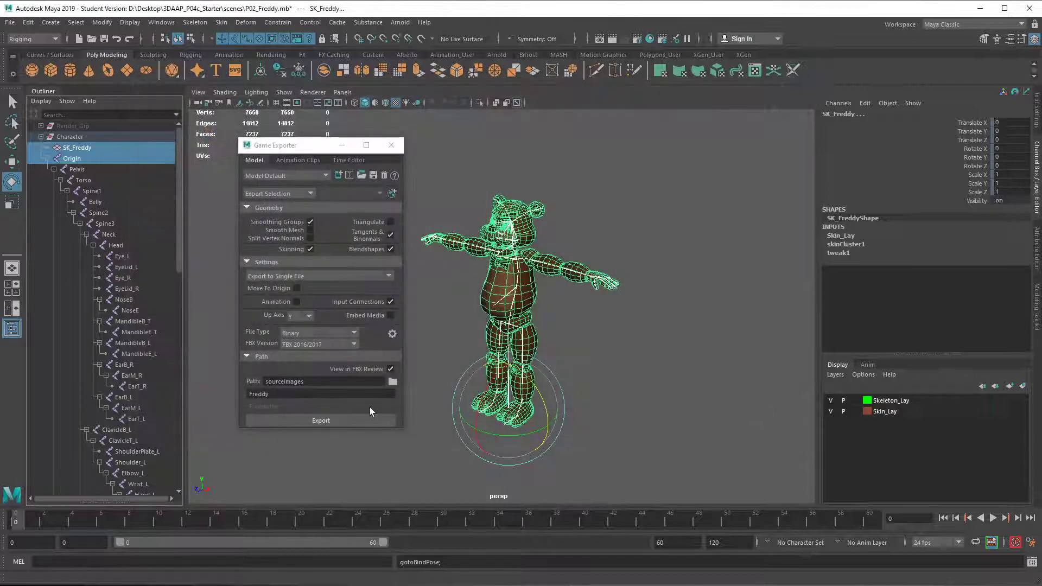
Export the selected mesh and skeleton as an FBX file named Freddy
left_click(290, 395)
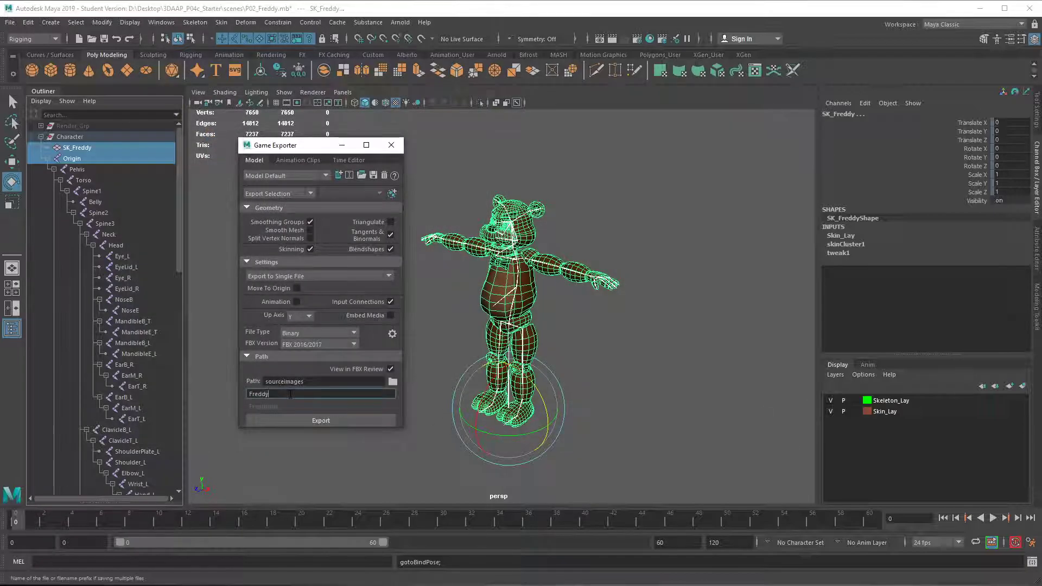
left_click(327, 422)
left_click(331, 423)
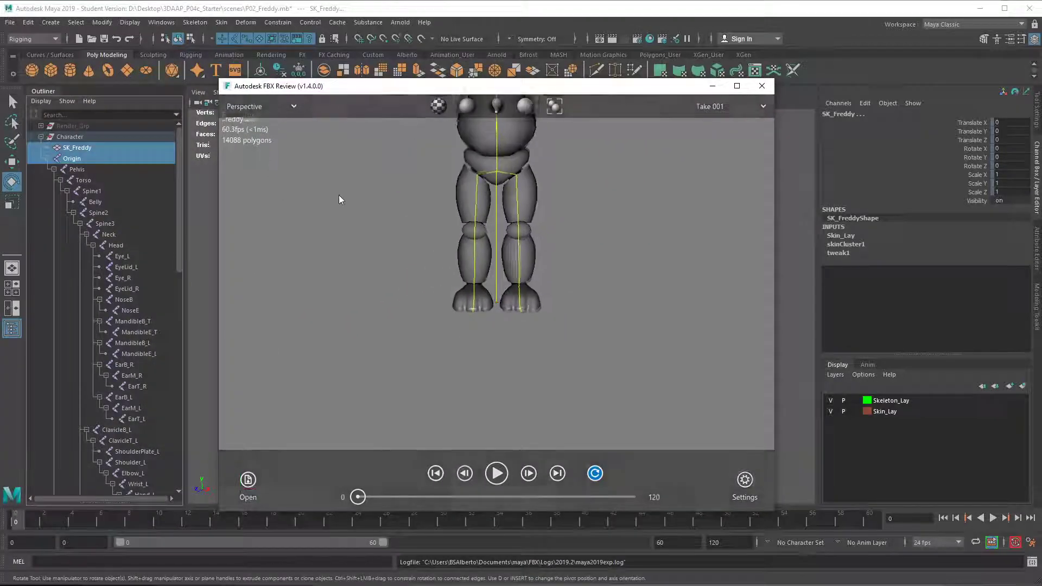
Inspect the exported Freddy.fbx mesh and skeleton from several angles in FBX Review, and close the viewer
left_click_drag(518, 178, 507, 236)
middle_click_drag(507, 236, 503, 310)
scroll(493, 232, "up", 5)
scroll(503, 310, "down", 2)
left_click_drag(503, 310, 526, 296)
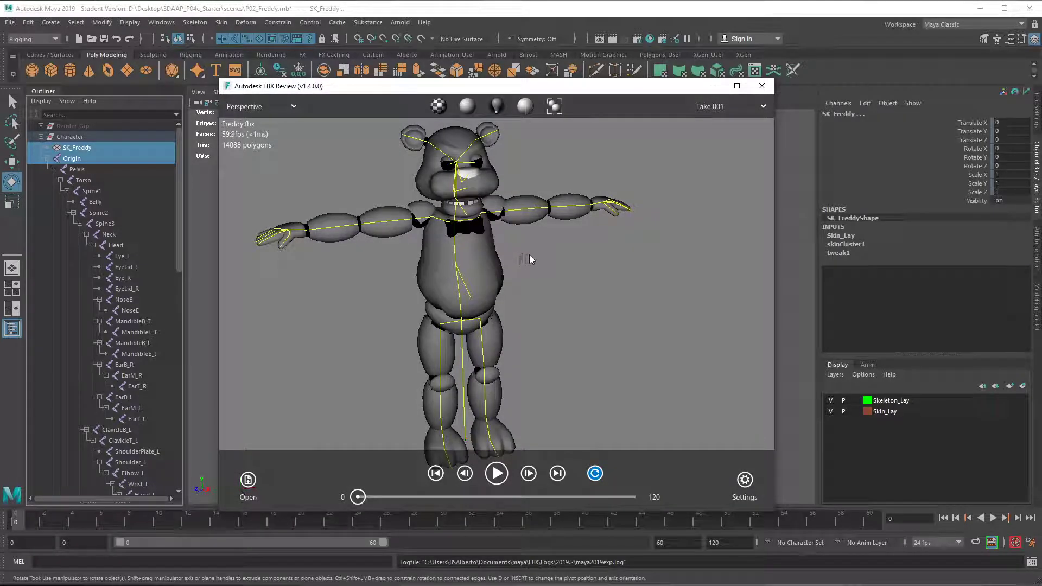
left_click(554, 106)
left_click_drag(607, 205, 499, 195)
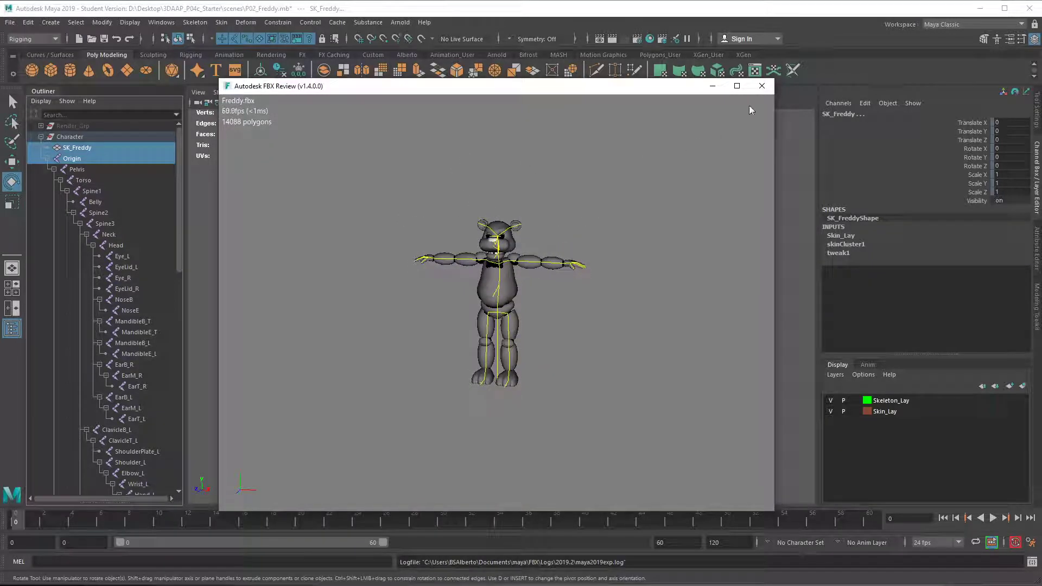
left_click(761, 87)
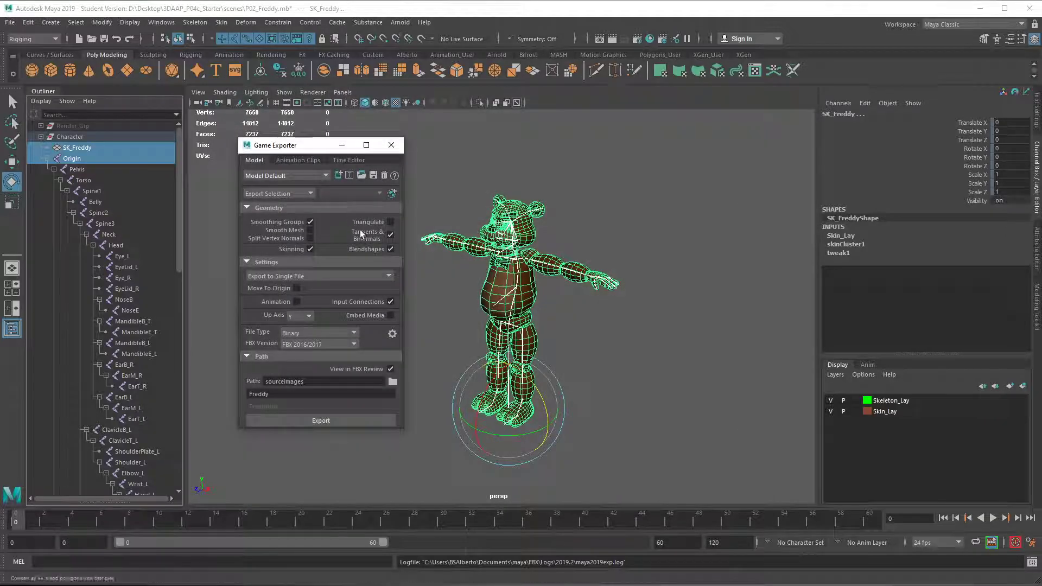
Open the P02_Freddy_Walk.mb scene from the project's scenes folder and continue past the student version notice
left_click(90, 41)
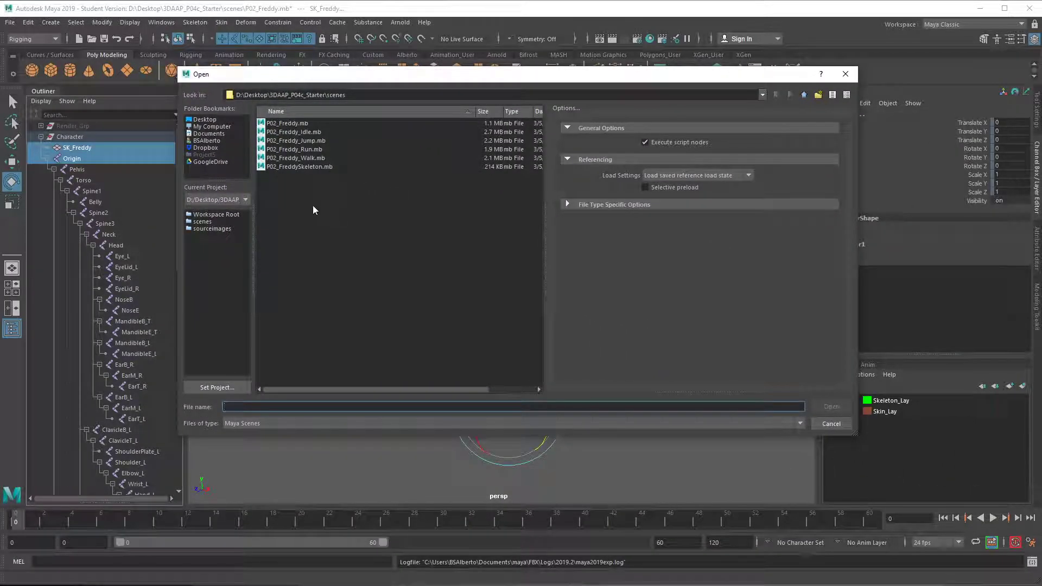
left_click(307, 157)
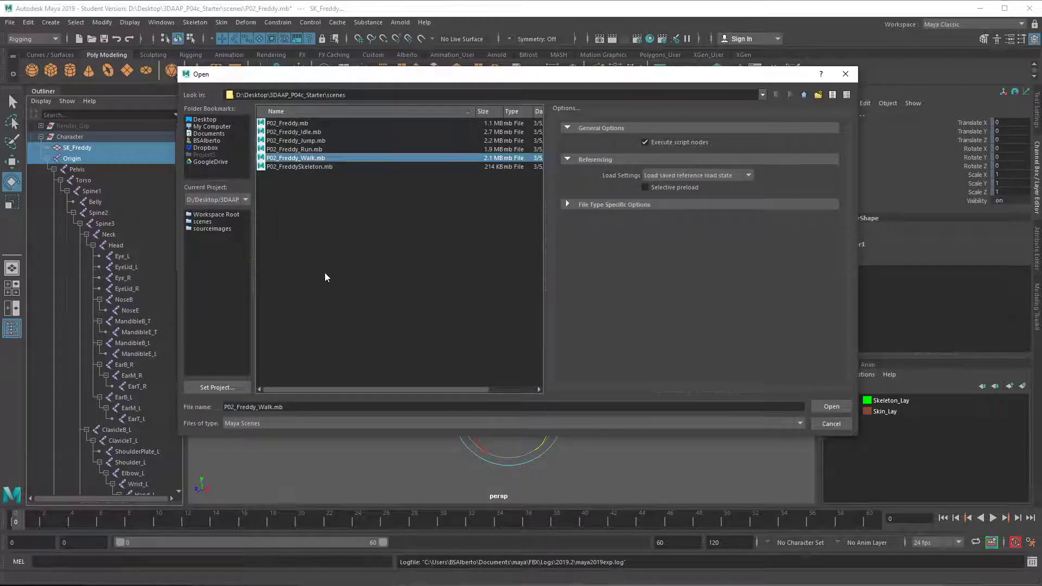
left_click(832, 406)
left_click(521, 301)
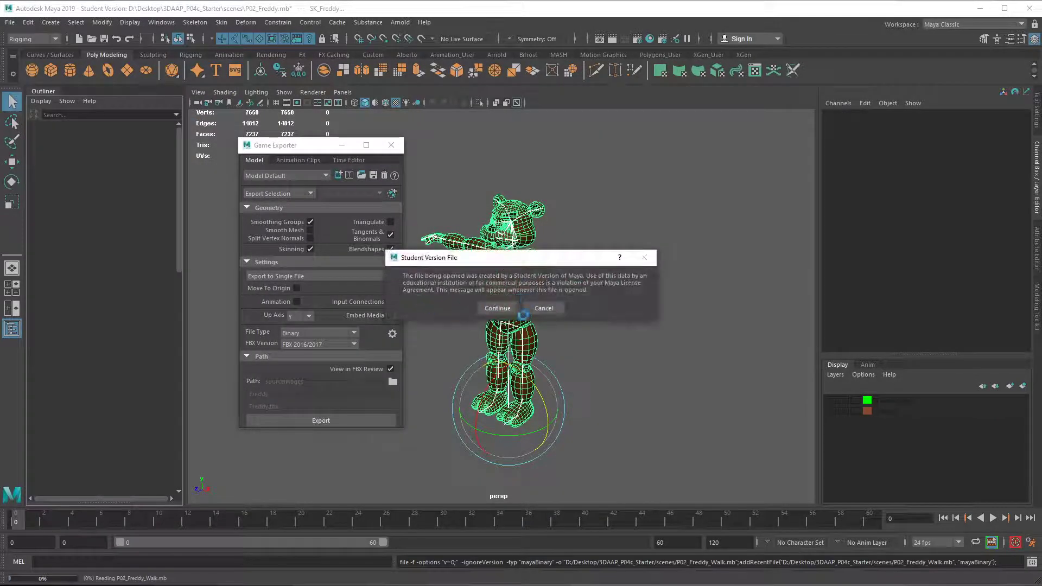
left_click(505, 308)
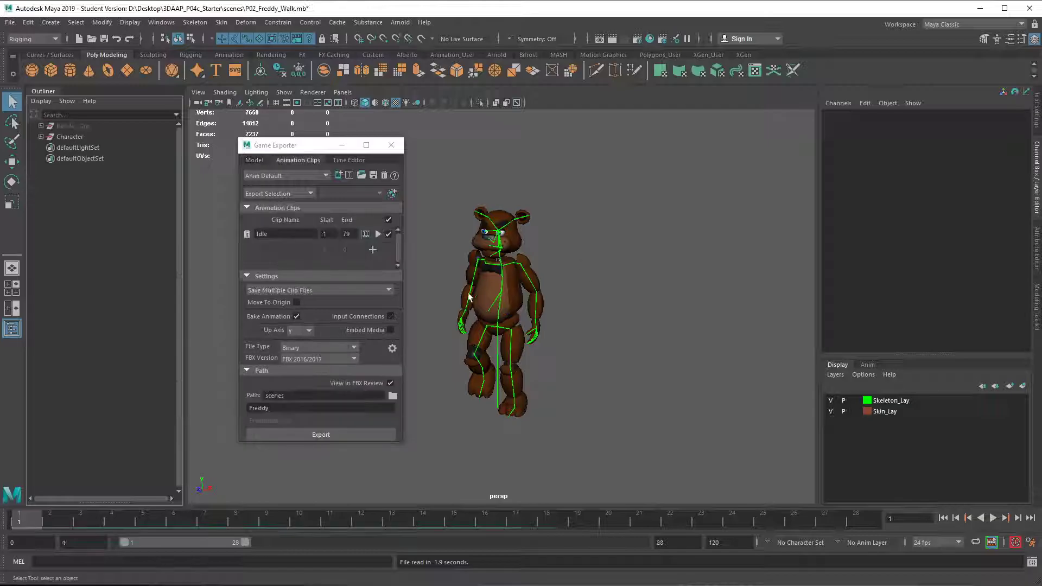
Play the walk animation to check it, stop playback and return the timeline to frame 1
left_click(993, 519)
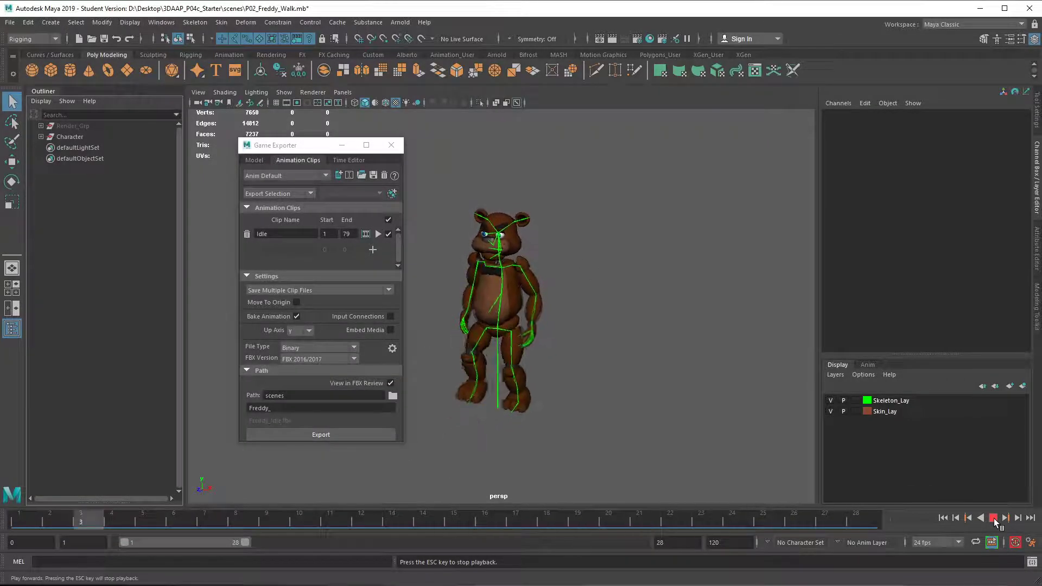
left_click(993, 519)
left_click_drag(700, 518, 28, 529)
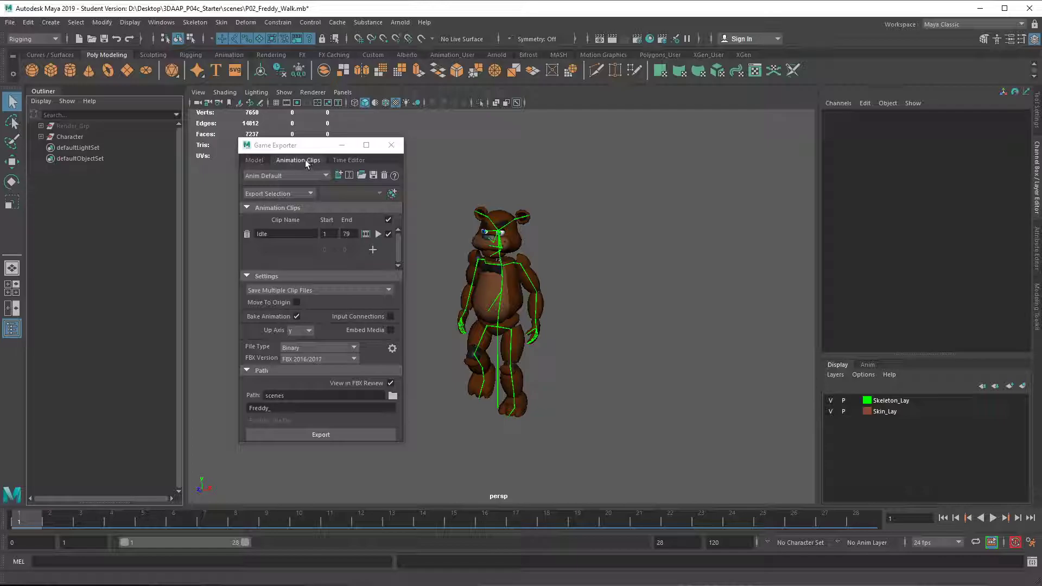
Expand the full Character hierarchy and select only the Origin root joint, leaving the SK_Freddy mesh out of the selection
left_click(41, 136, "shift")
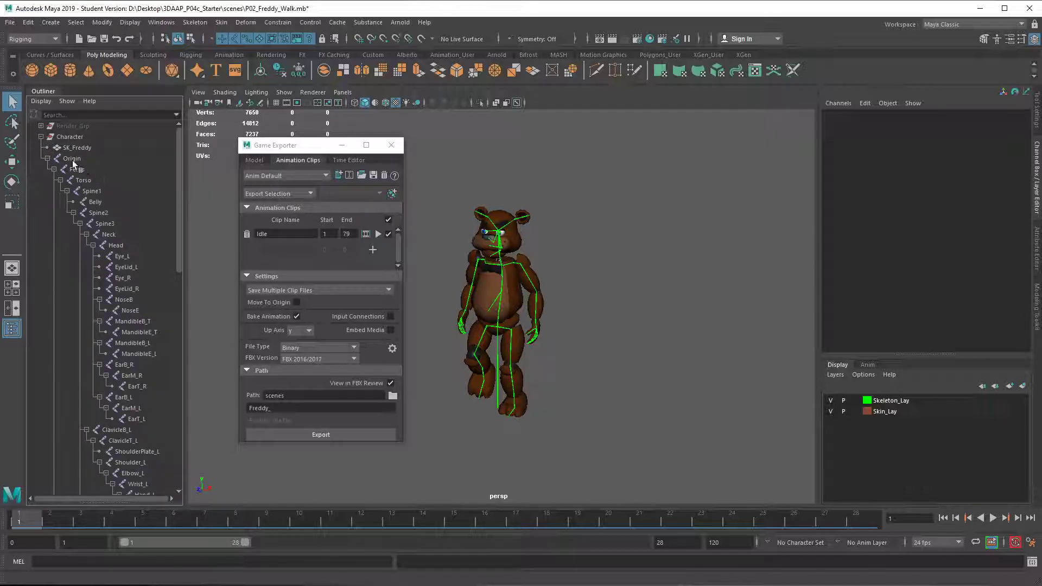
left_click(124, 159)
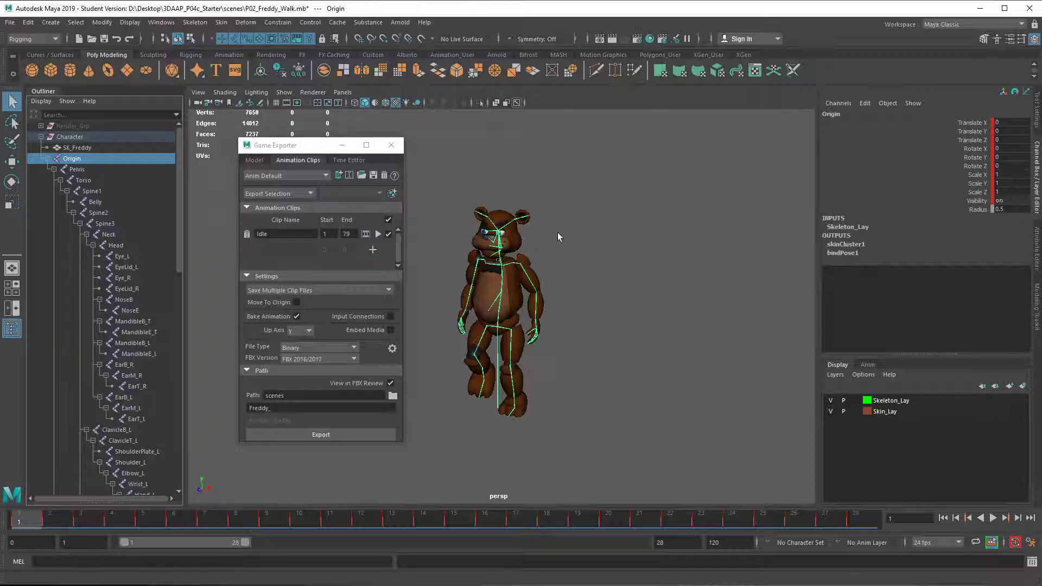
left_click(81, 147, "ctrl")
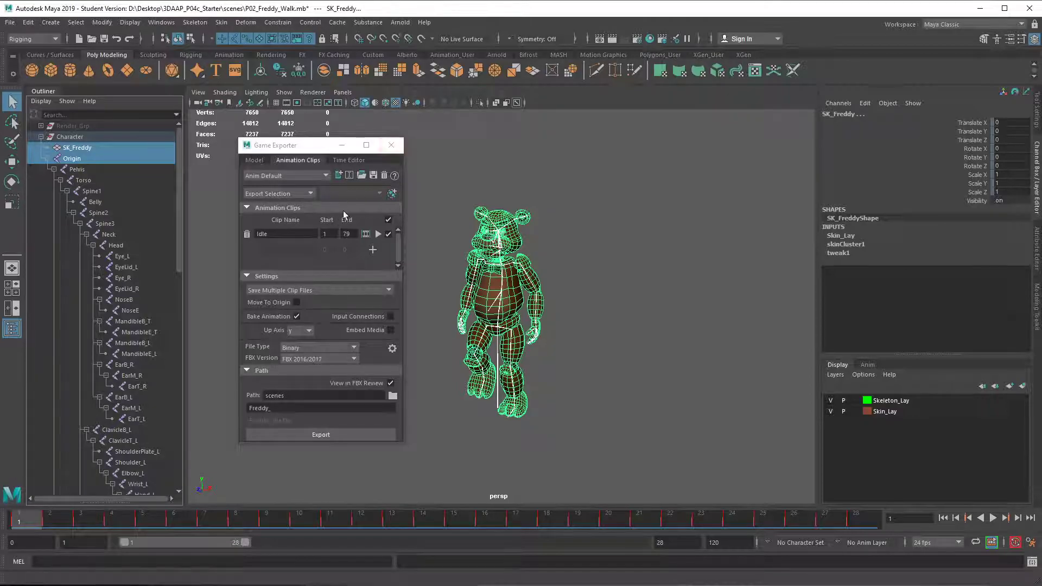
left_click(81, 159)
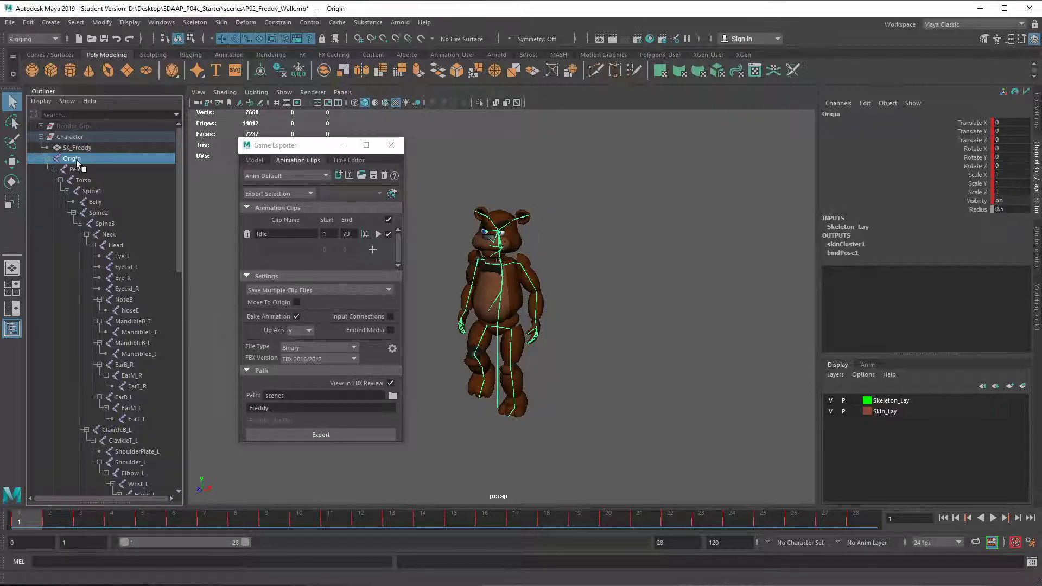
Name the Game Exporter's animation clip Walk and set its end frame to 28
left_click(301, 232)
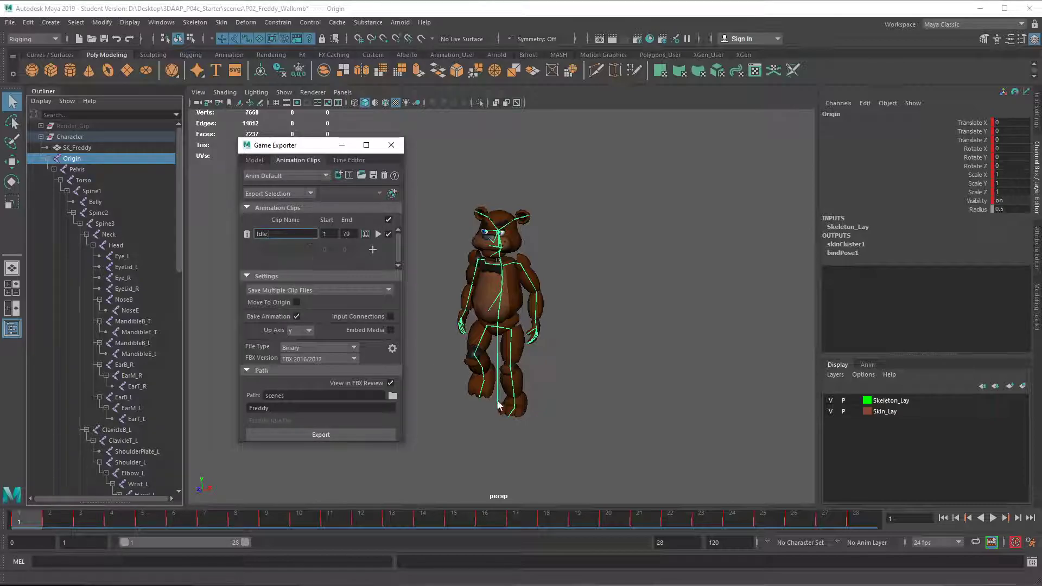
double_click(279, 235)
type("lk")
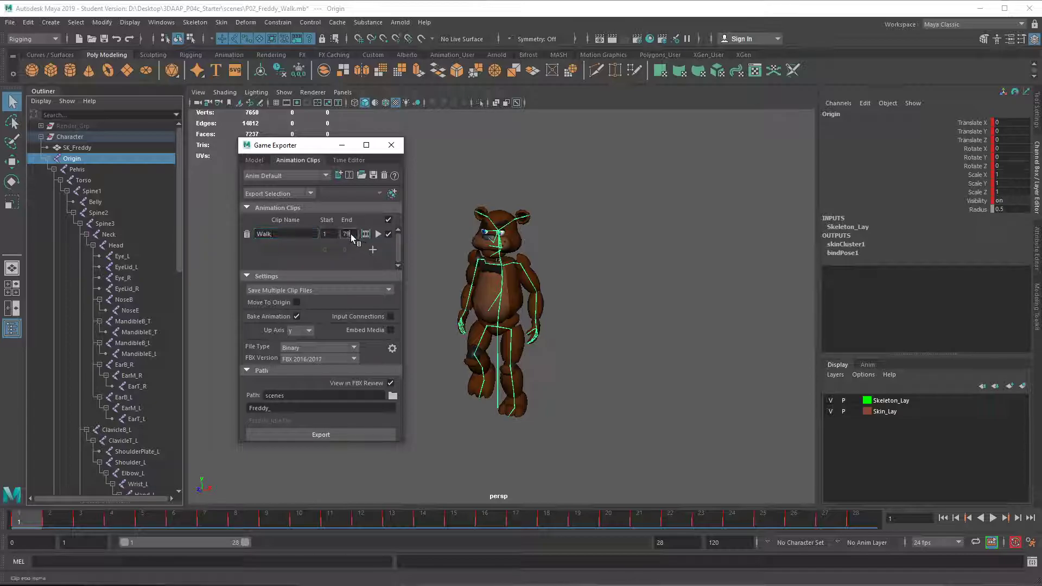
type("28")
Choose the sourceimages folder as the FBX export directory and export the Walk clip with the Freddy_ file prefix
left_click(393, 396)
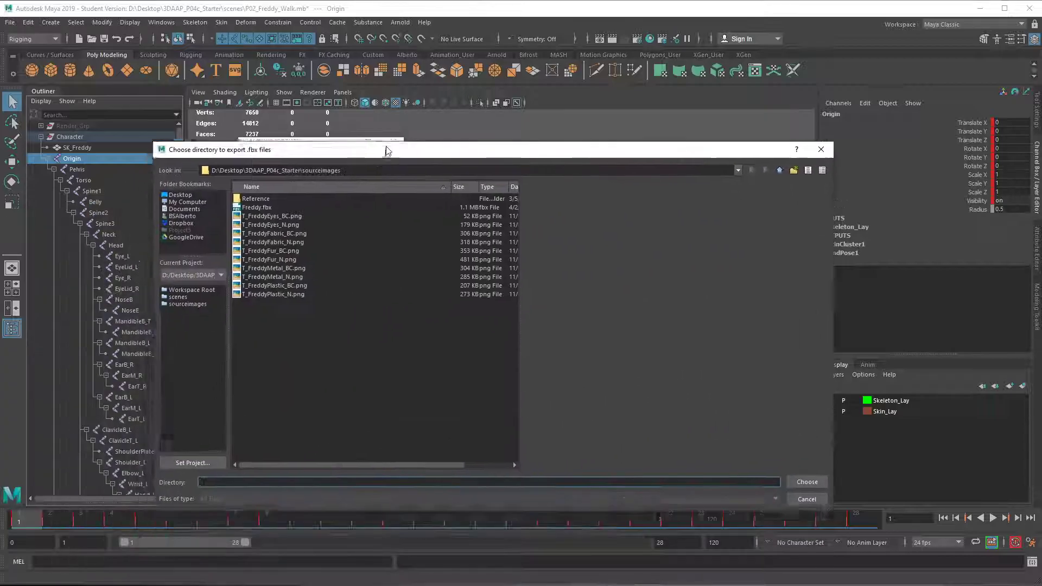
left_click(810, 463)
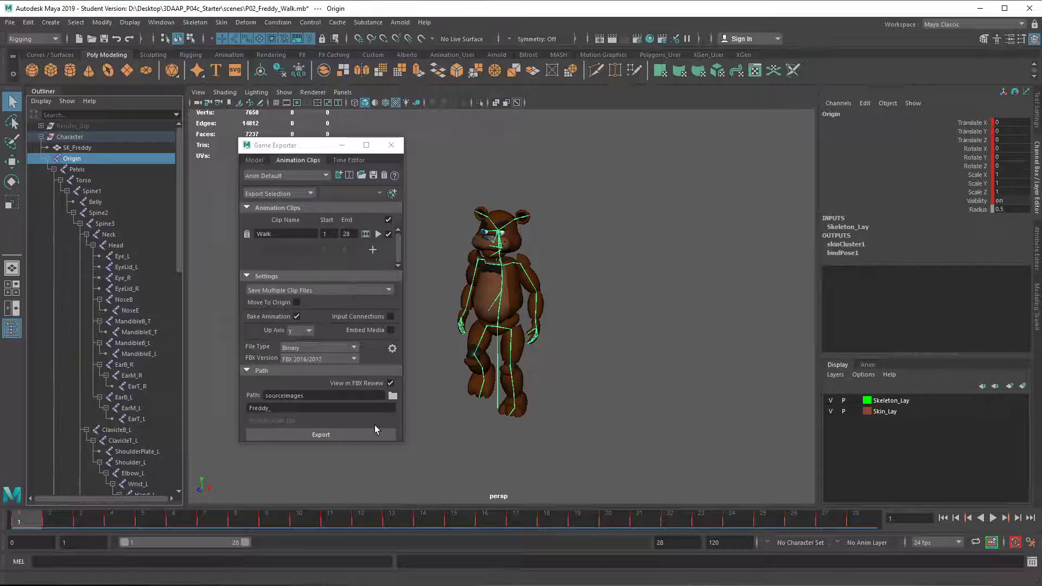
left_click(329, 436)
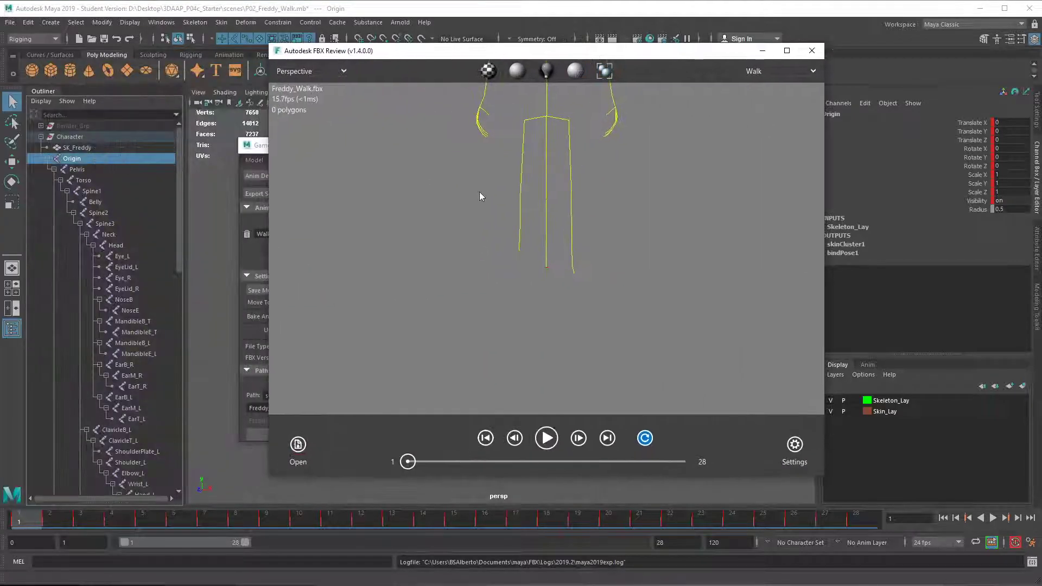
Play the exported Freddy_Walk.fbx skeleton animation in FBX Review, inspect it from several angles, and close the viewer
left_click_drag(510, 271, 548, 293)
middle_click_drag(548, 293, 537, 391)
left_click_drag(532, 286, 571, 318)
scroll(518, 281, "up", 3)
scroll(518, 281, "up", 2)
scroll(597, 325, "down", 2)
left_click(546, 437)
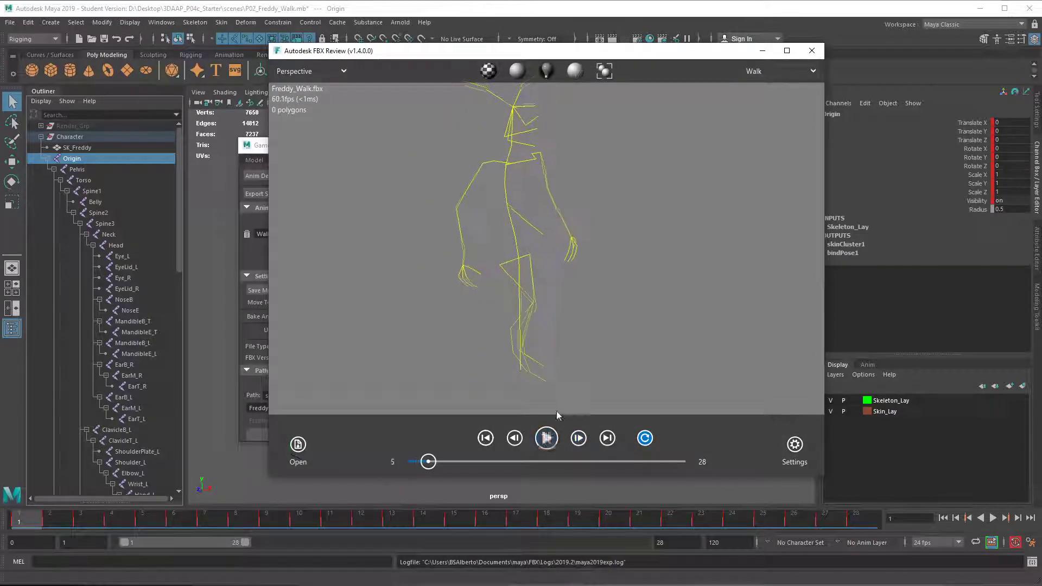
left_click_drag(631, 364, 484, 372)
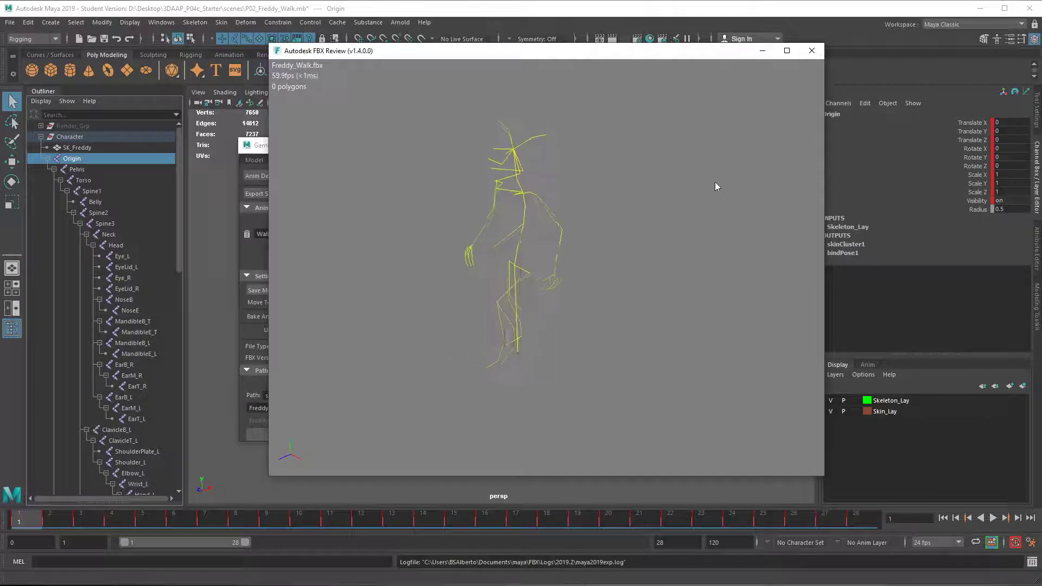
left_click(811, 50)
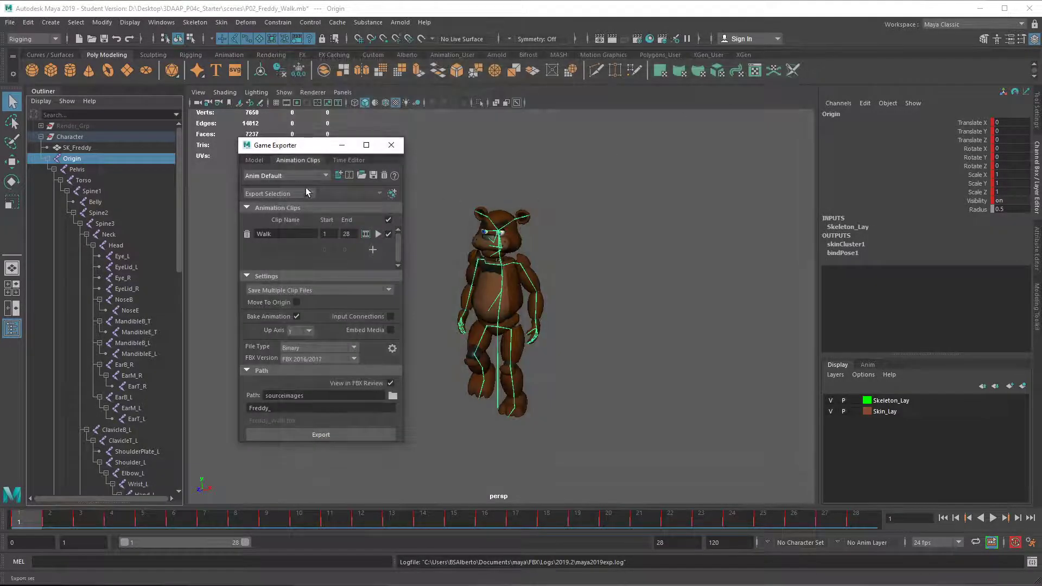
Open the P02_Freddy_Run.mb scene and preview its run animation, returning the timeline to frame 1
left_click(92, 39)
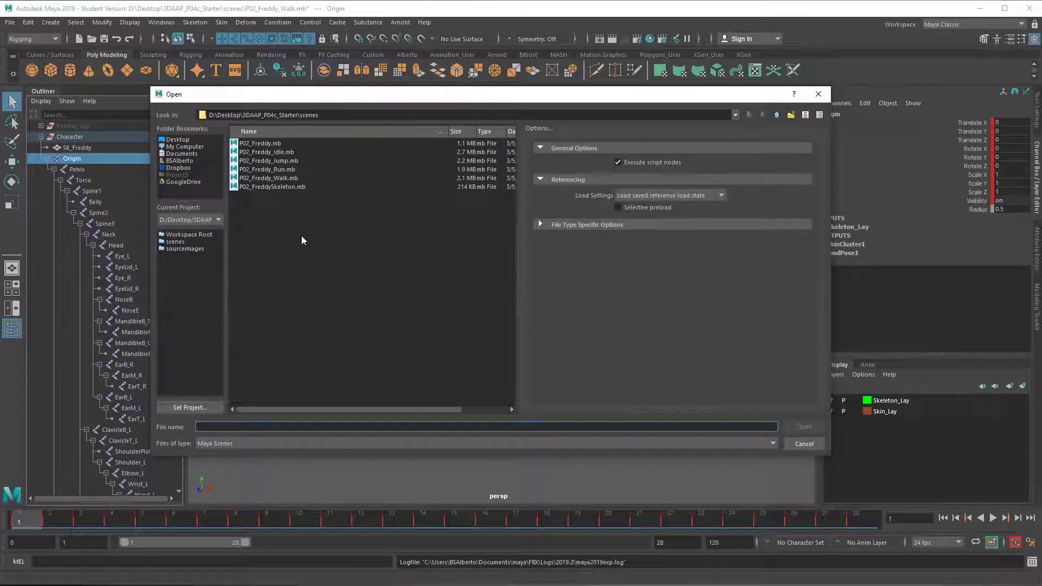
left_click(278, 170)
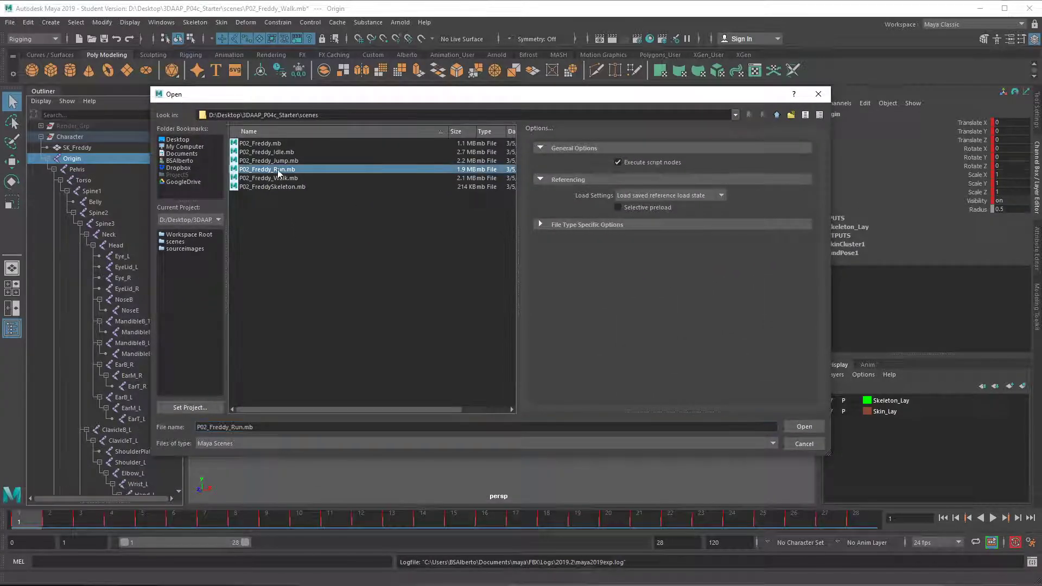
left_click(804, 426)
left_click(519, 301)
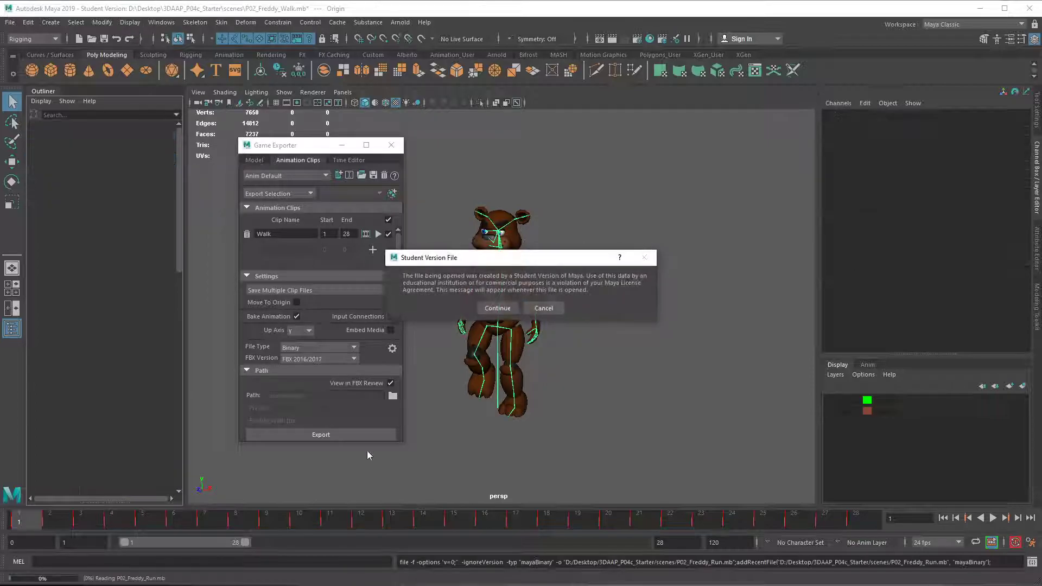
left_click(500, 308)
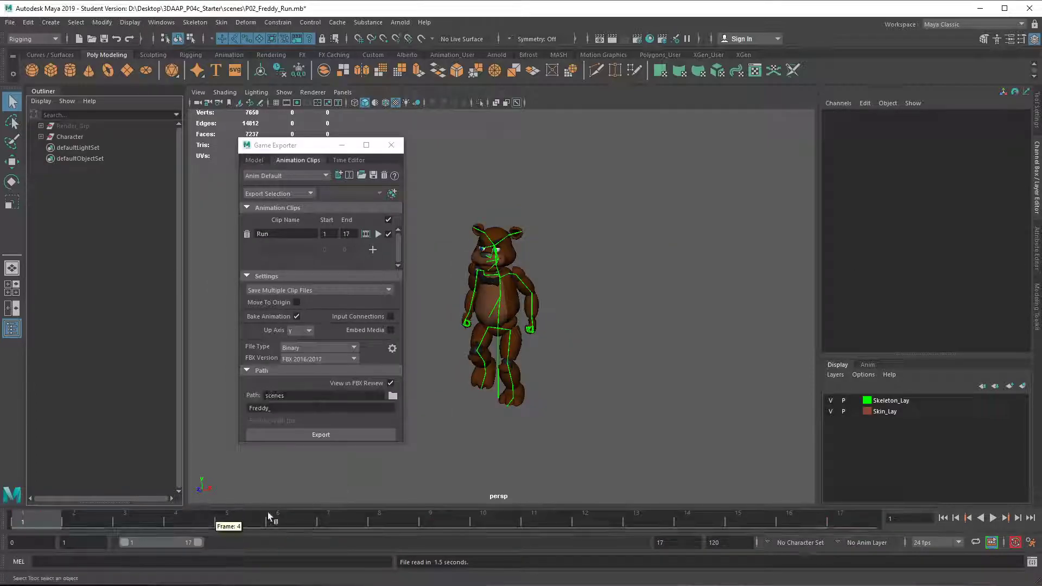
left_click(993, 517)
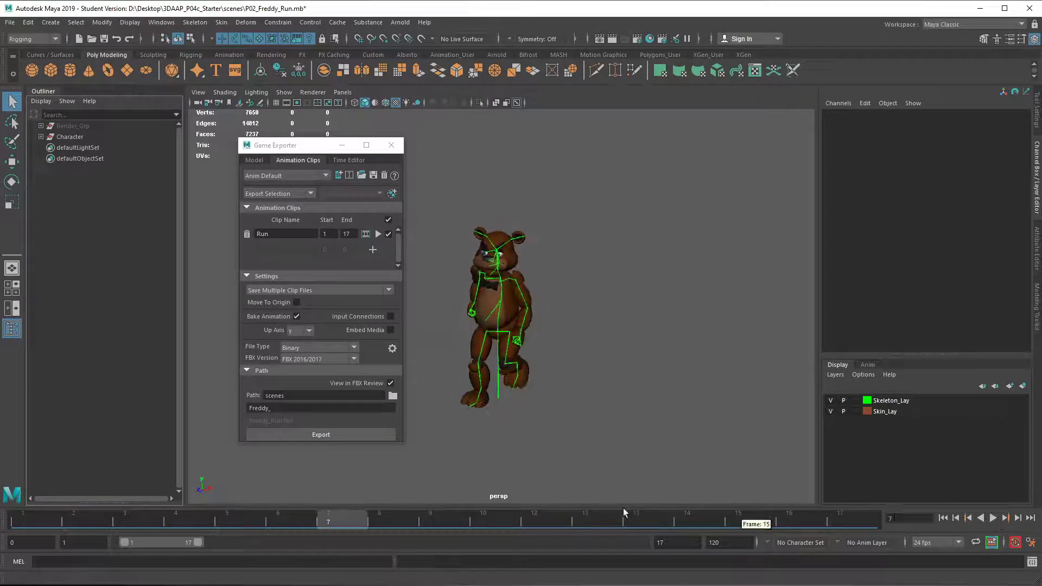
left_click(39, 523)
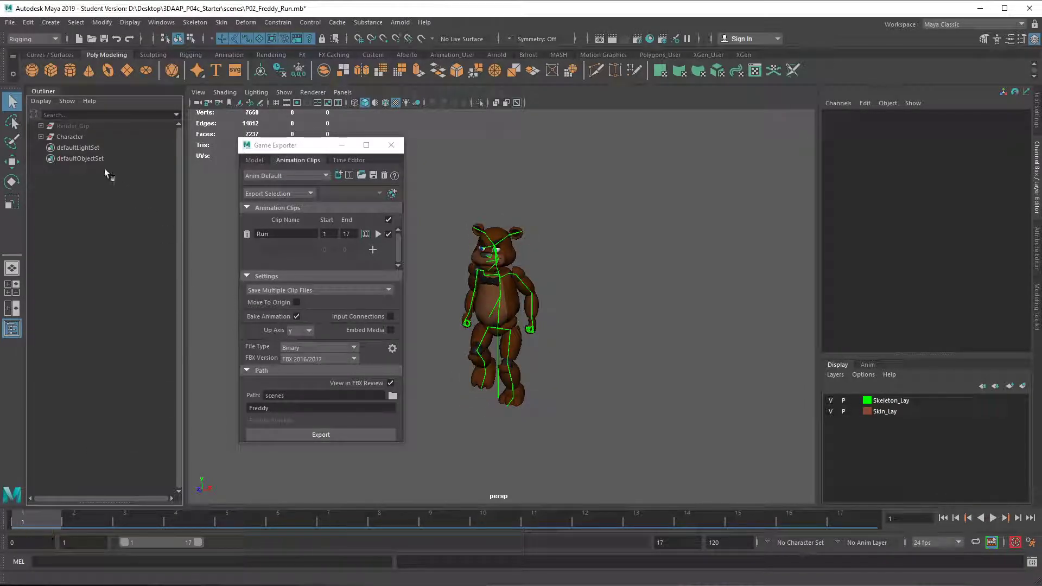
Expand the Character group, select the Origin root joint and expand its whole joint hierarchy
left_click(41, 136)
left_click(70, 158)
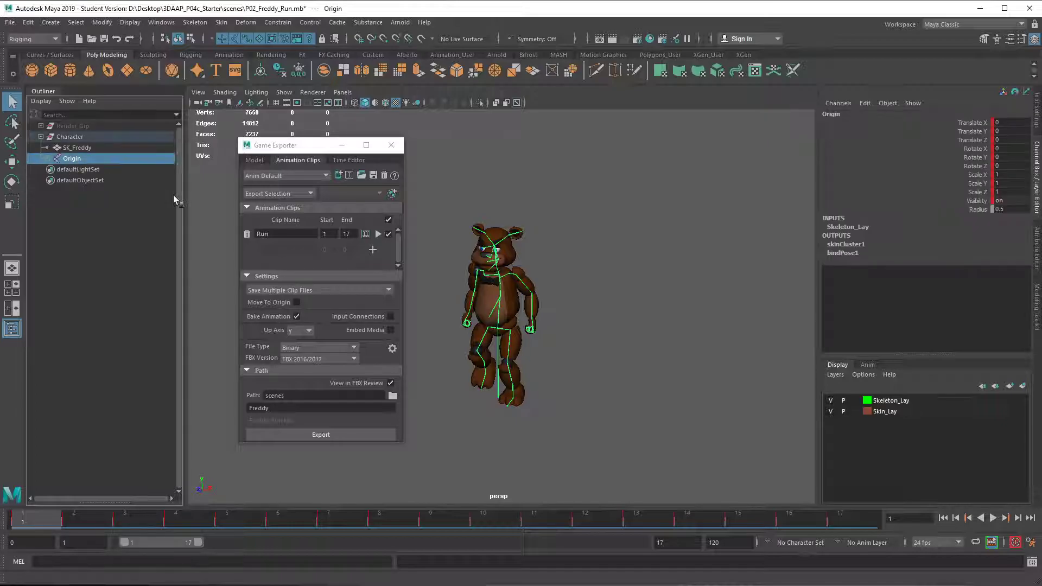
left_click(48, 158, "shift")
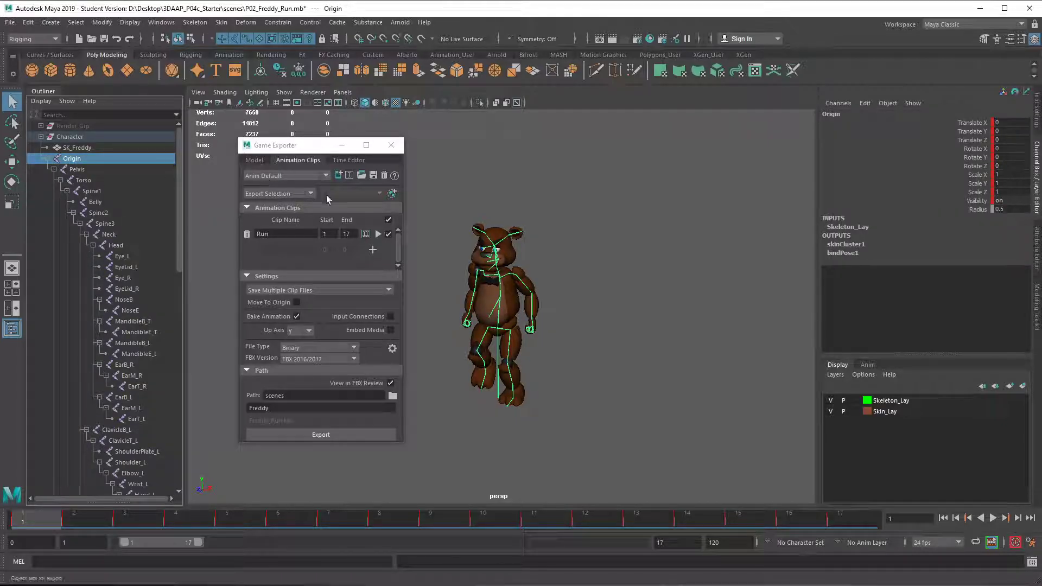
Set the animation clip export directory to the sourceimages folder and export the Run clip with the Freddy_ file prefix
left_click(311, 161)
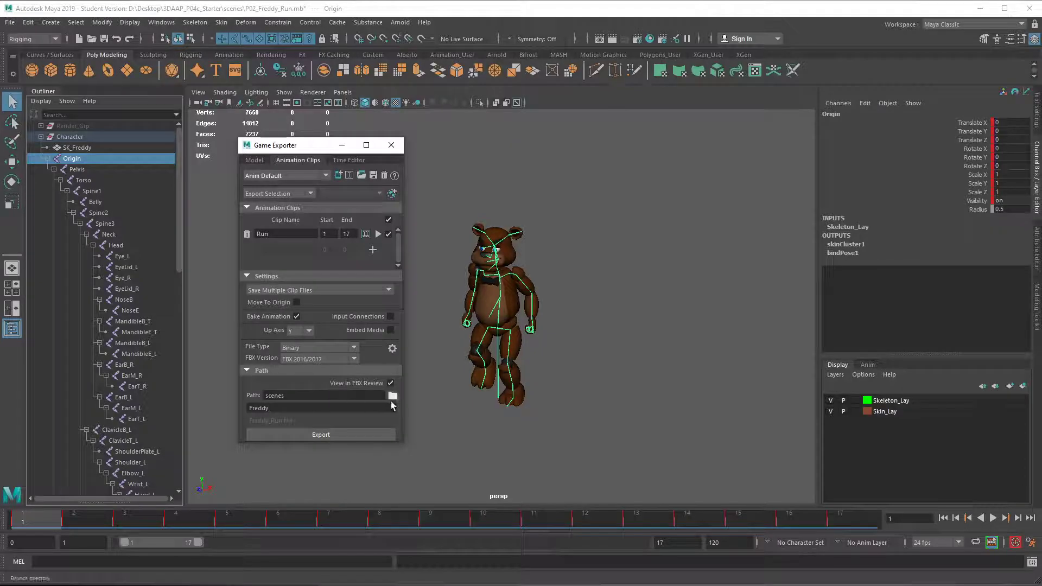
left_click(393, 397)
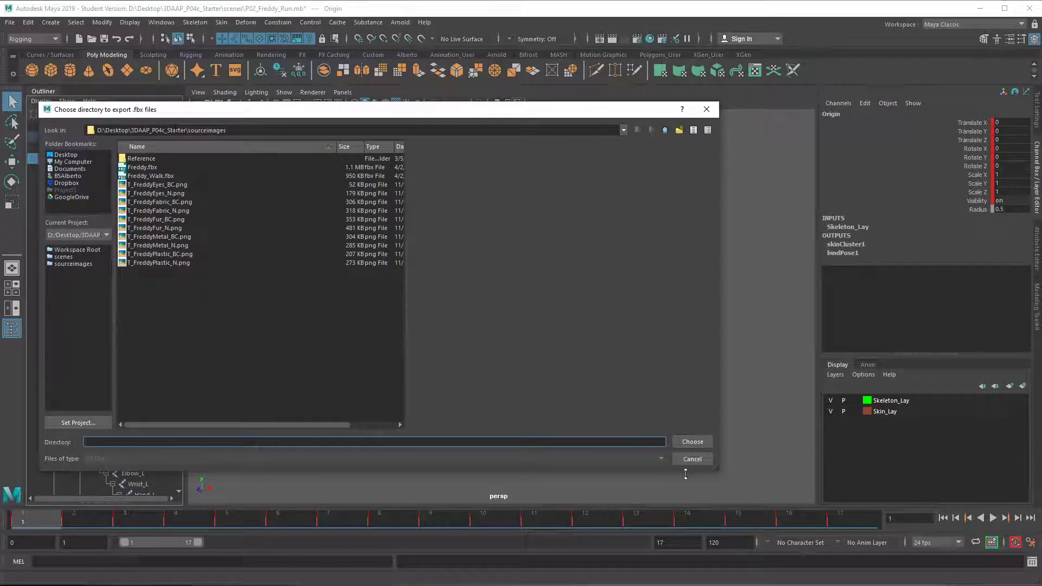
left_click(692, 442)
left_click(340, 438)
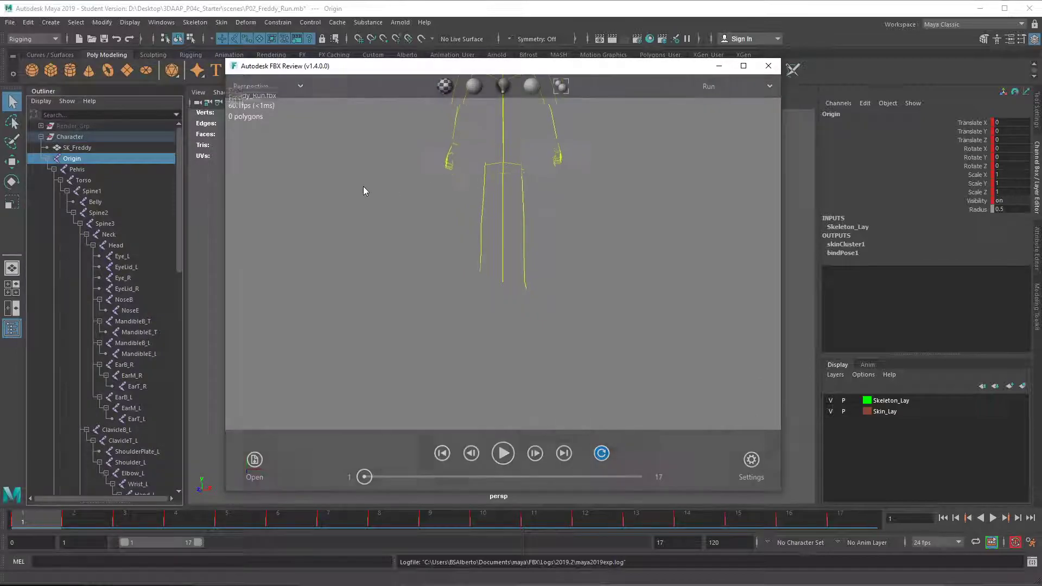
Review the exported Freddy_Run.fbx skeleton animation in FBX Review, and close the viewer and the Game Exporter
mouse_move(588, 204)
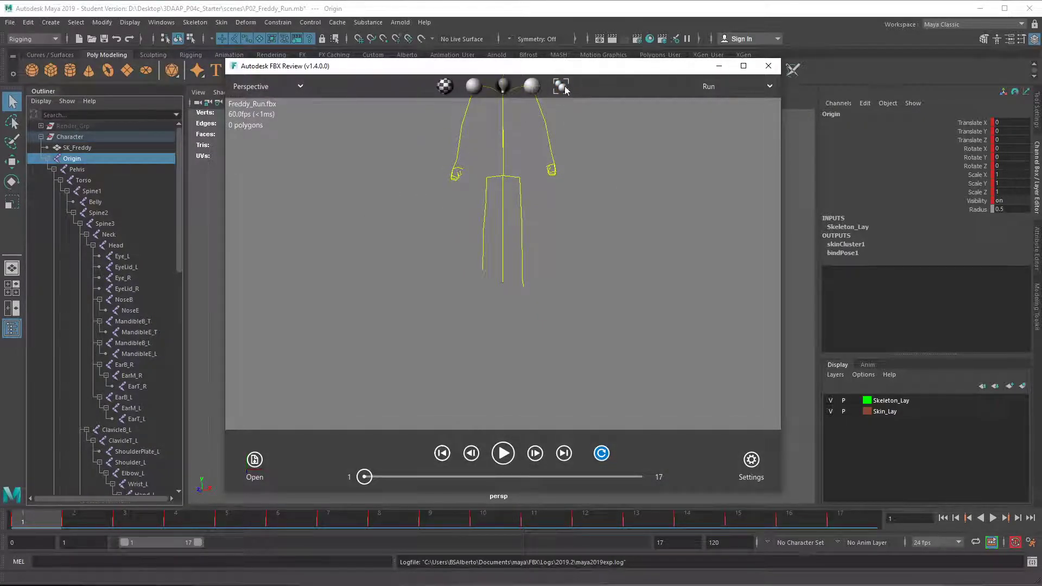
middle_click_drag(519, 186, 492, 272)
scroll(500, 247, "down", 2)
mouse_move(501, 246)
left_mouse_down()
mouse_move(565, 264)
mouse_move(496, 259)
left_mouse_up()
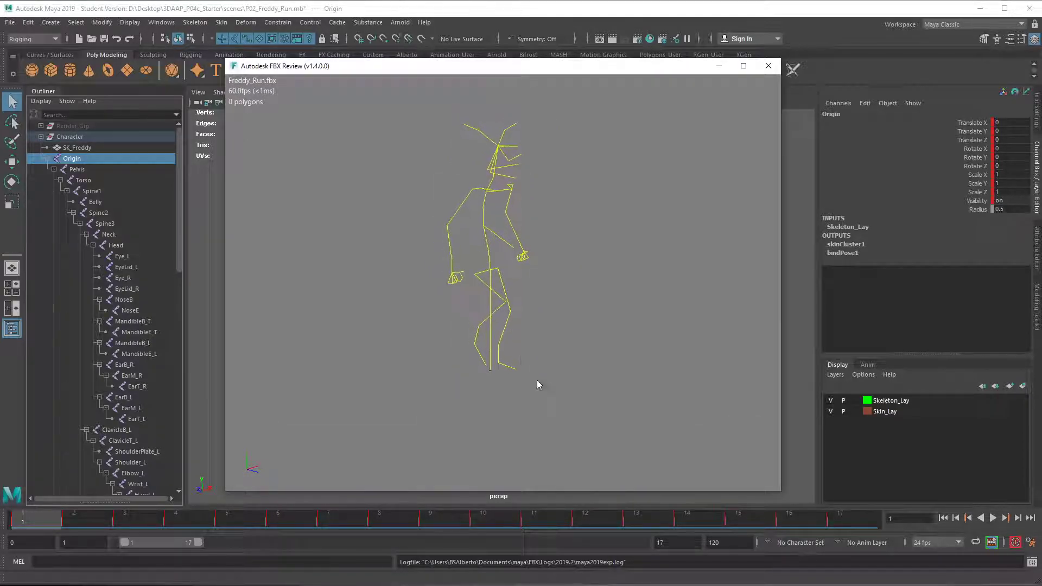
mouse_move(526, 415)
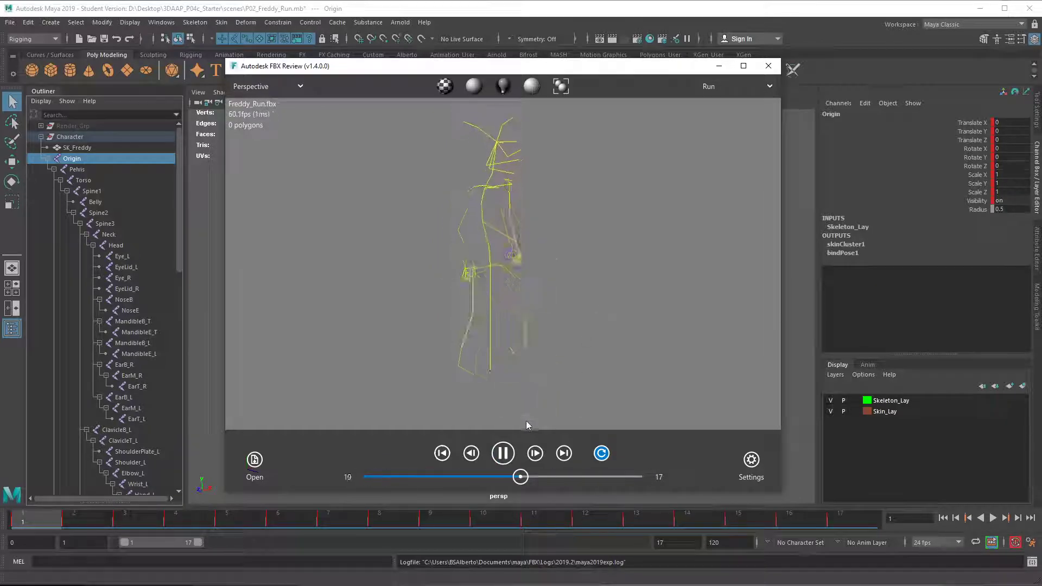
left_click(504, 454)
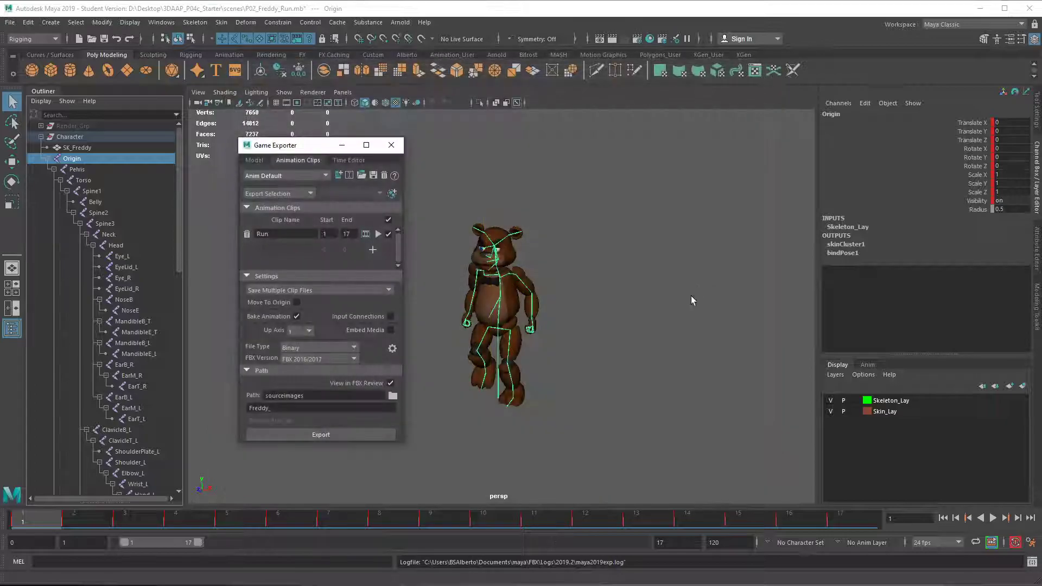
left_click(769, 66)
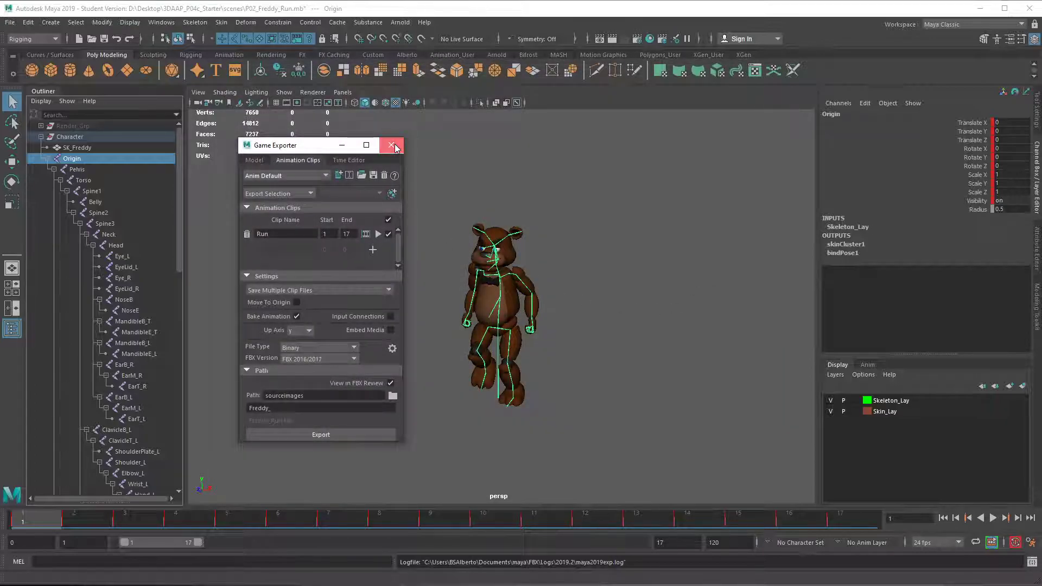
left_click(391, 145)
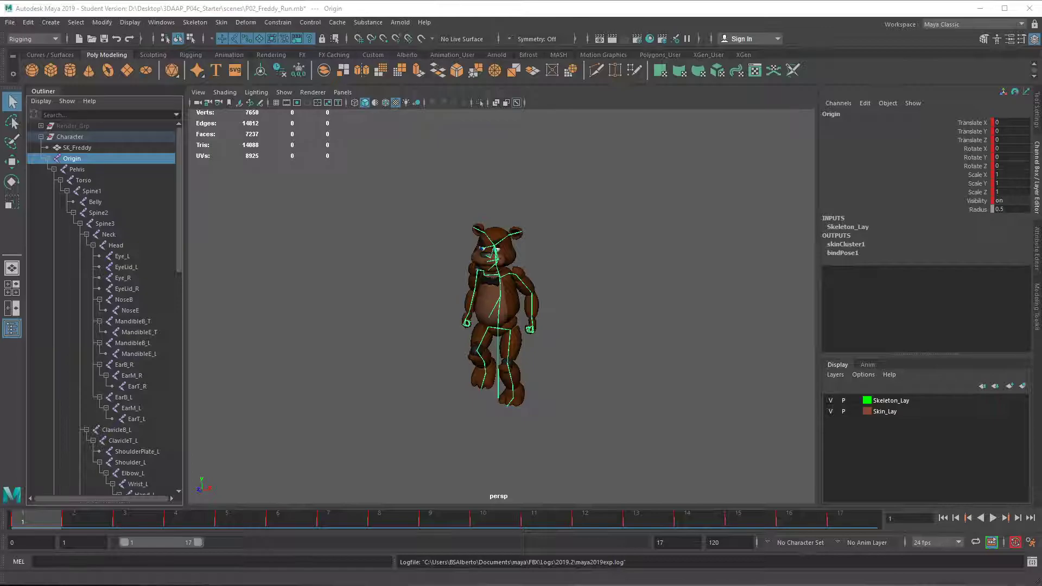
Switch to File Explorer, open the sourceimages folder of 3DAAP_P04c_Starter, and review the Freddy.fbx character in FBX Review, closing the viewer when done
left_click_drag(0, 94, 578, 85)
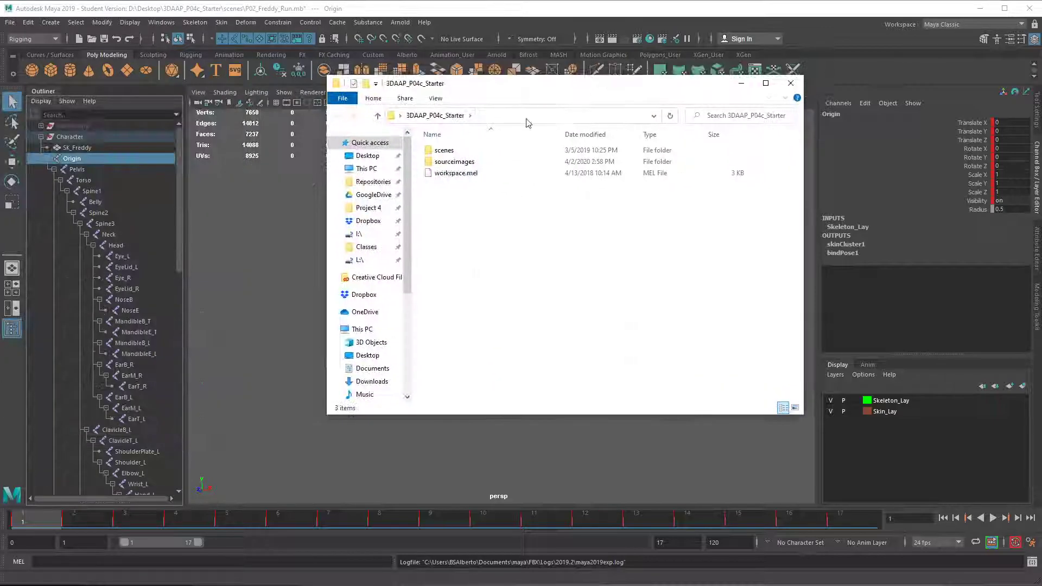
left_click(463, 163)
double_click(463, 164)
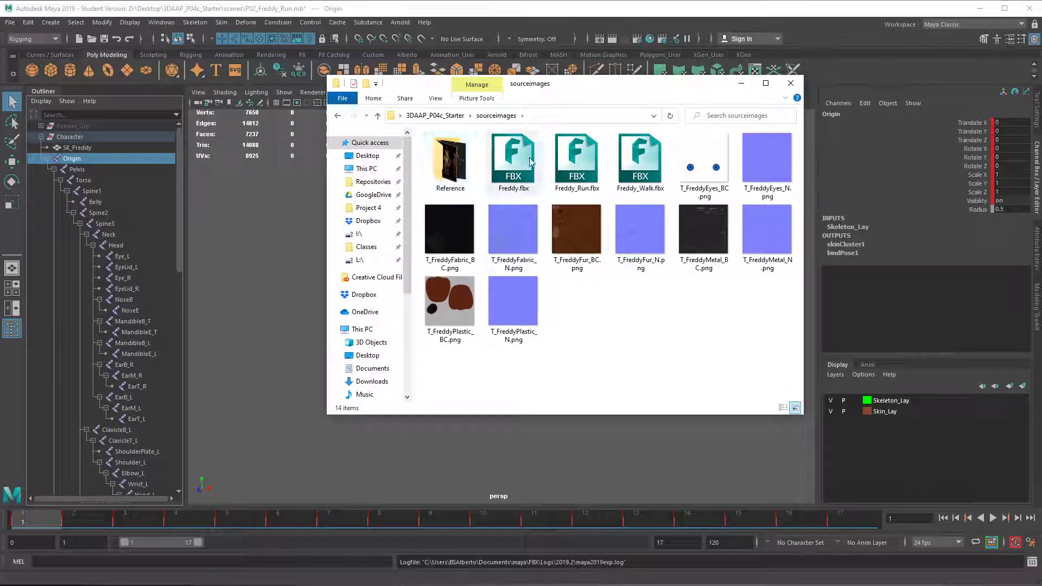
double_click(513, 160)
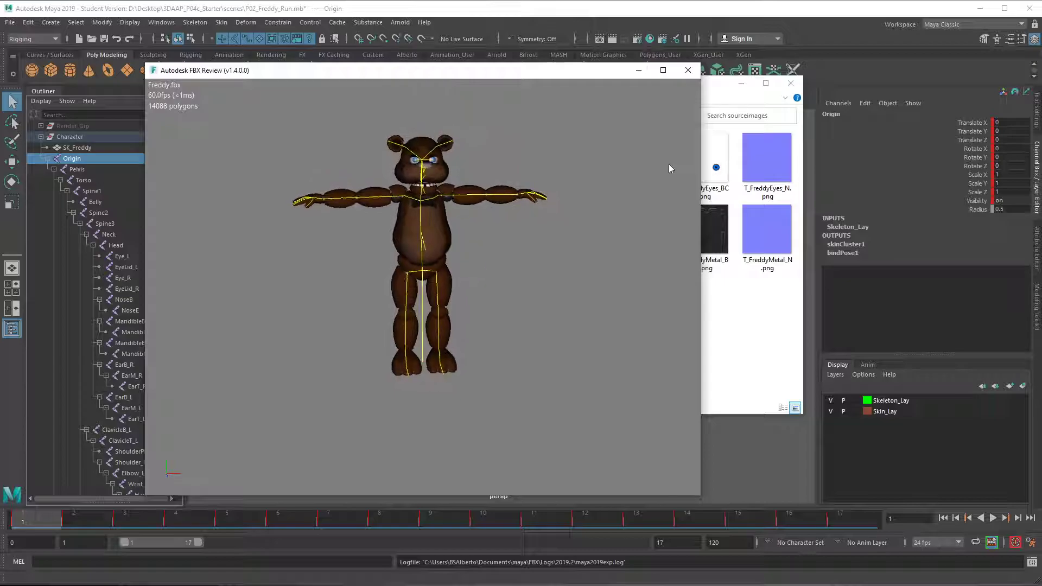
left_click(688, 70)
Open Freddy_Run.fbx from the sourceimages folder in FBX Review, inspect its skeleton animation and close the viewer
double_click(582, 173)
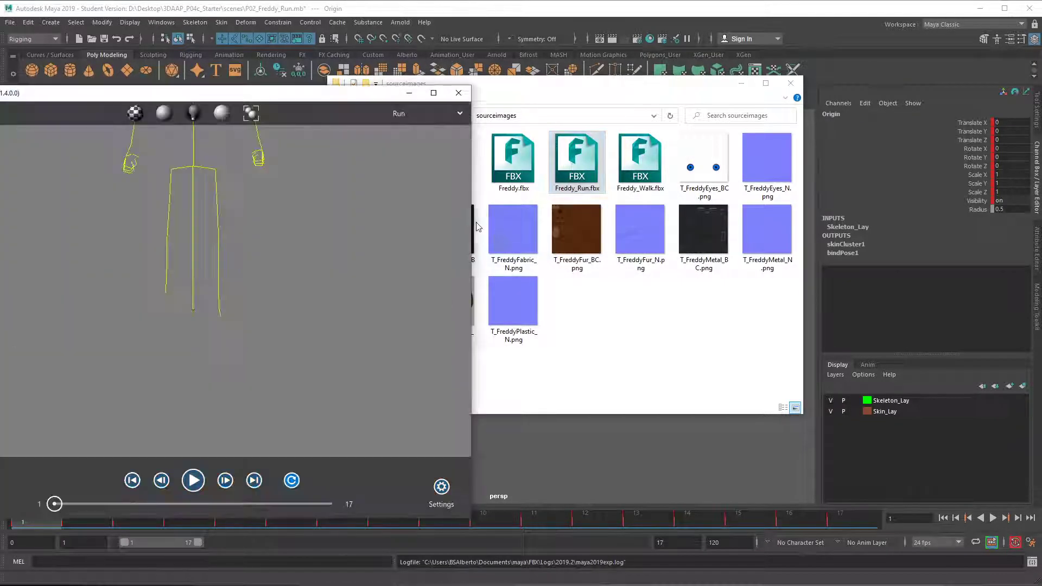
left_click(450, 457)
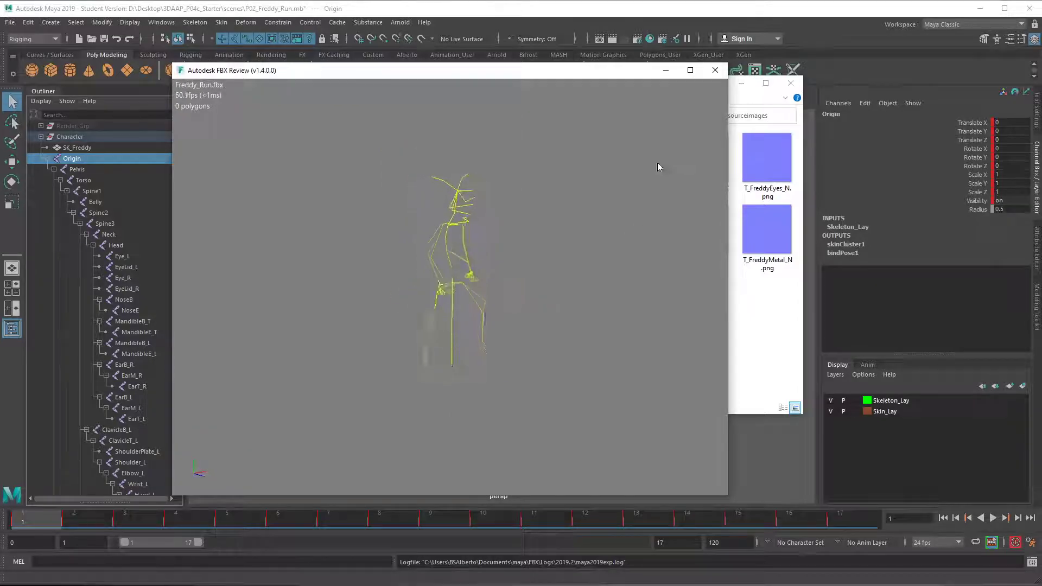
left_click(715, 70)
Open Freddy_Jump.fbx from the scenes folder in FBX Review, inspect its skeleton animation, close the viewer and restore the Maya window
key("BackSpace")
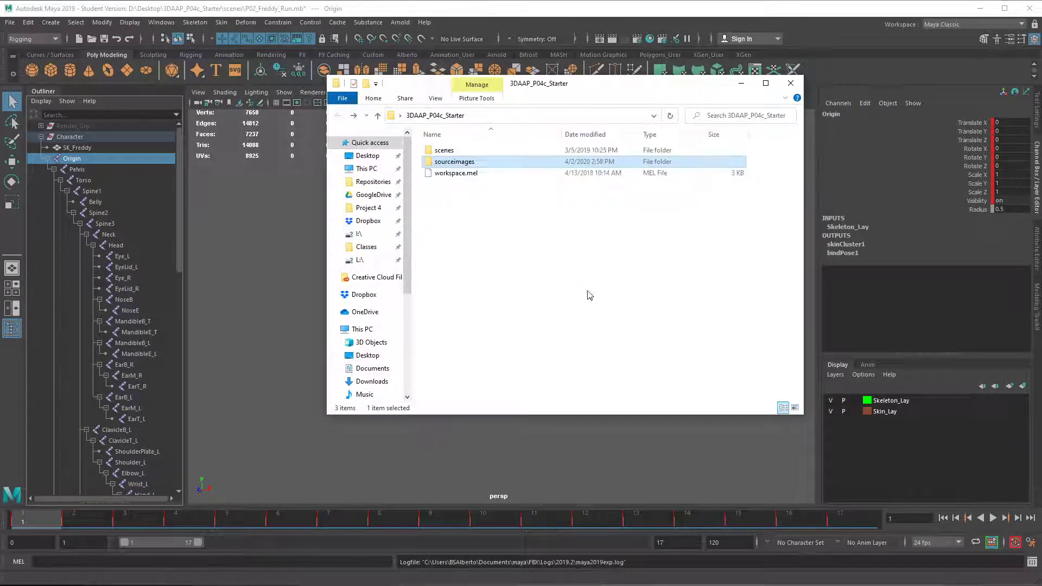
double_click(471, 154)
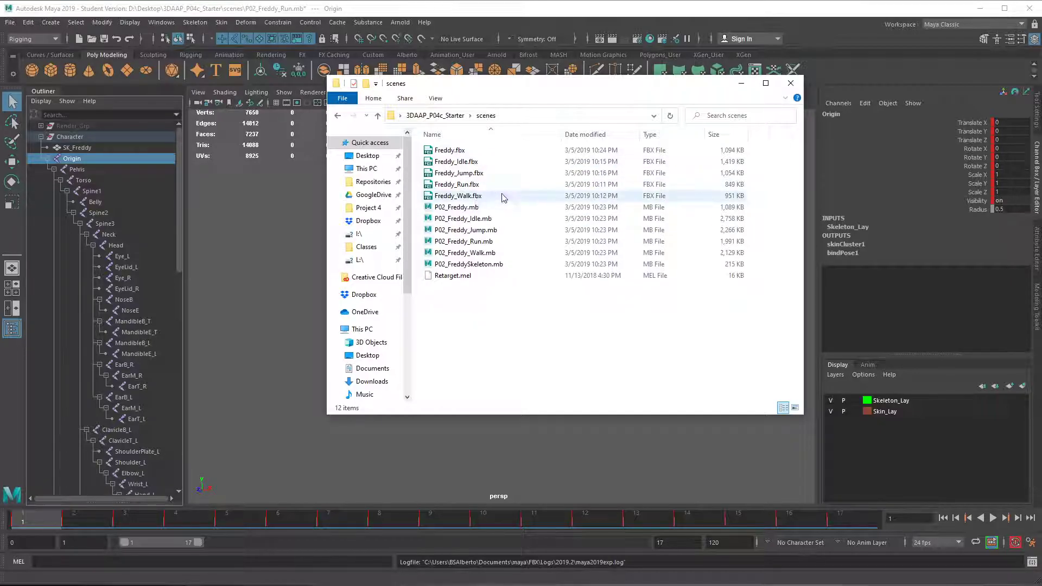
double_click(488, 174)
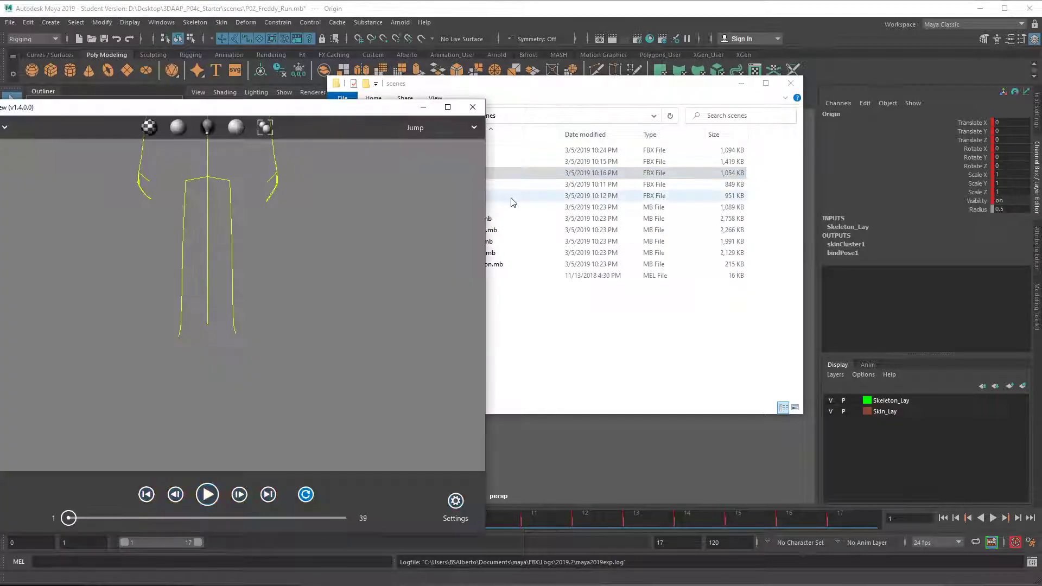
left_click_drag(333, 109, 597, 78)
left_click_drag(431, 279, 485, 323)
middle_click_drag(484, 320, 482, 347)
left_click(737, 79)
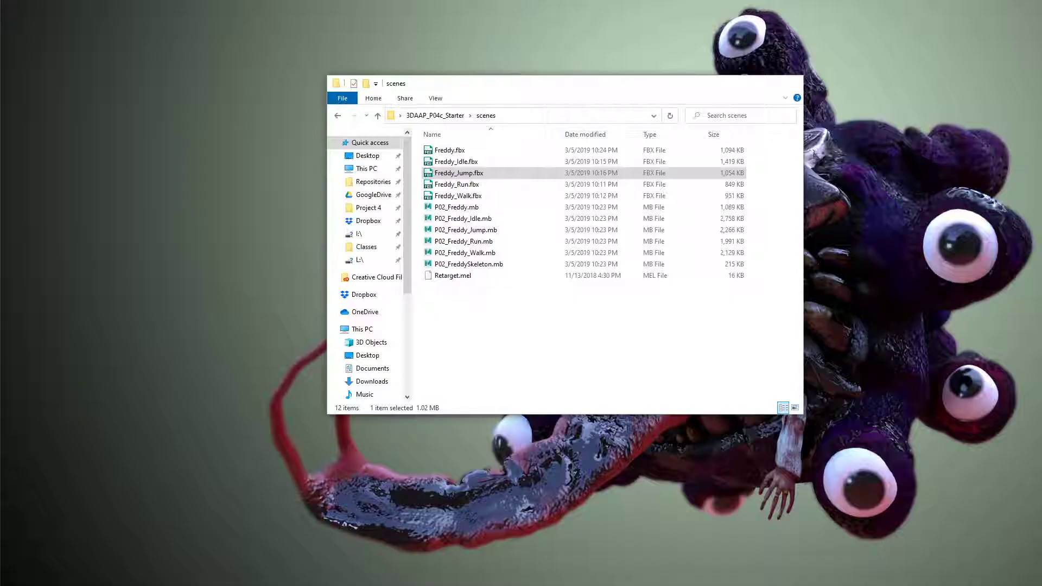
left_click(105, 534)
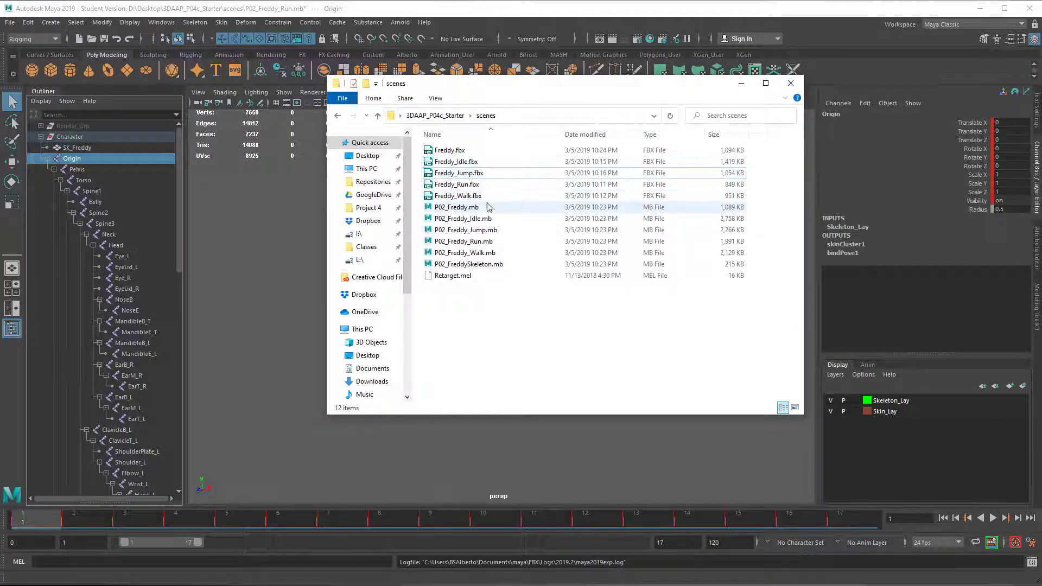
Move Freddy.fbx and the Idle, Jump, Run and Walk FBX files from the scenes folder to sourceimages, replacing the existing duplicates
left_click(486, 196)
left_click(456, 184, "ctrl")
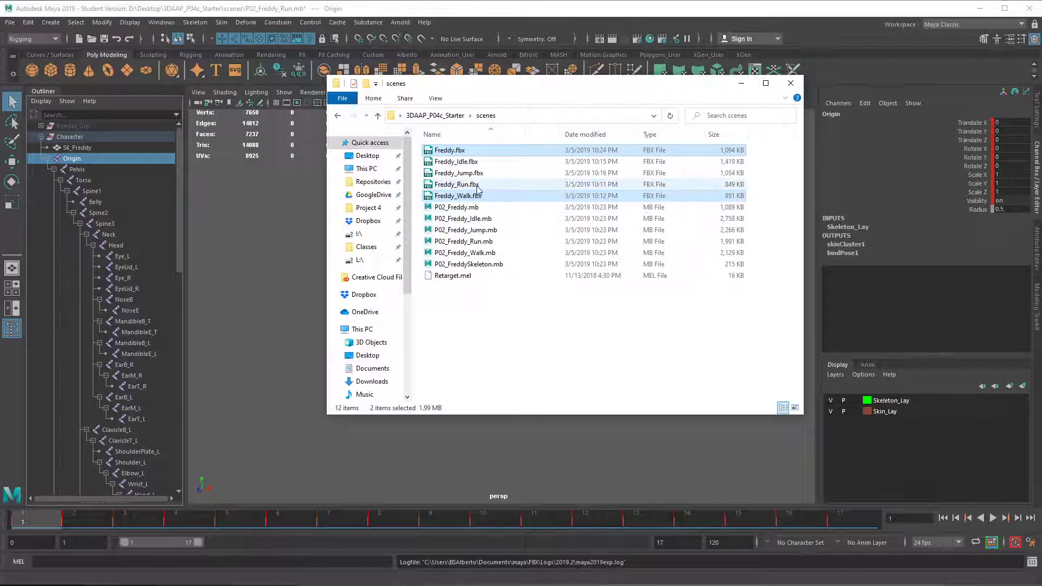
left_click(459, 173, "ctrl")
left_click(456, 161, "ctrl")
left_click(449, 149, "ctrl")
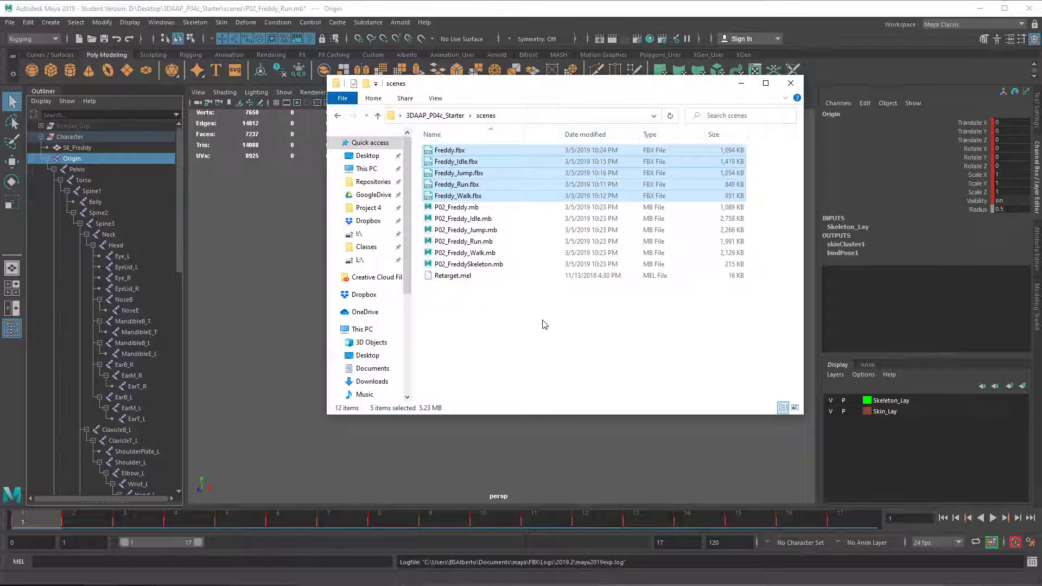
key("alt+Up")
double_click(480, 163)
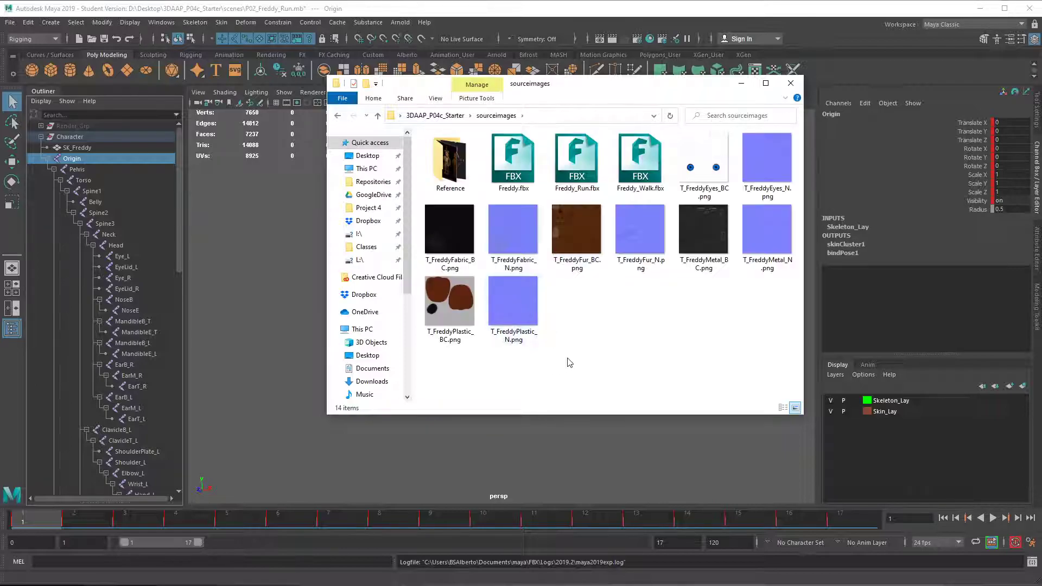
key("ctrl+v")
left_click(537, 213)
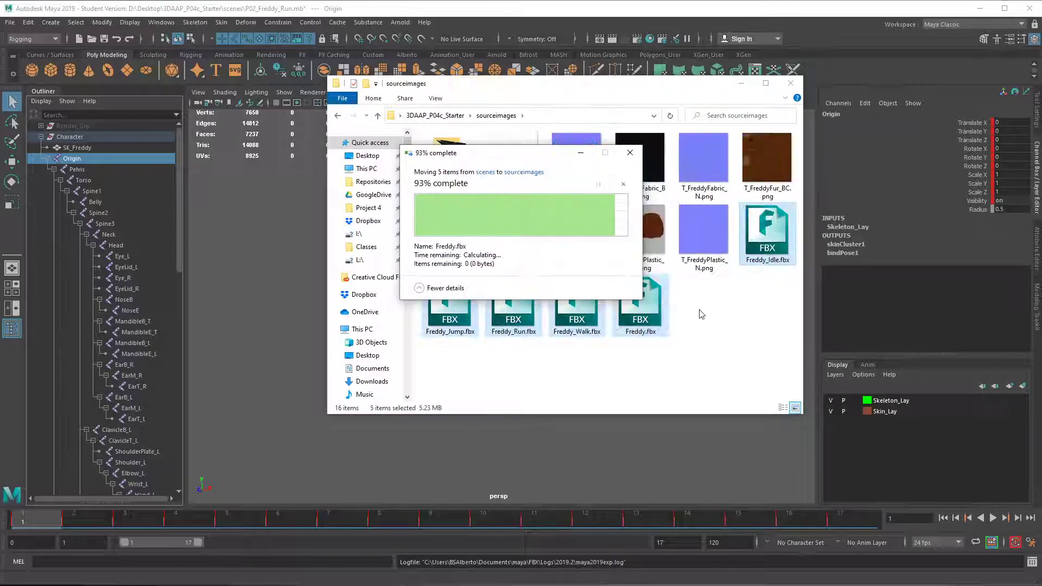
left_click_drag(781, 370, 417, 129)
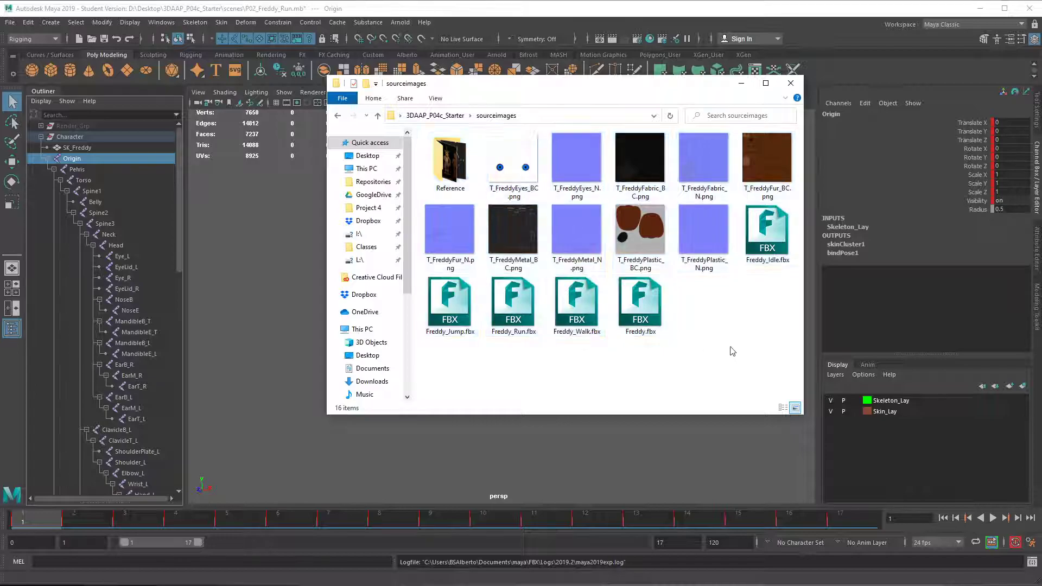
left_click(762, 249)
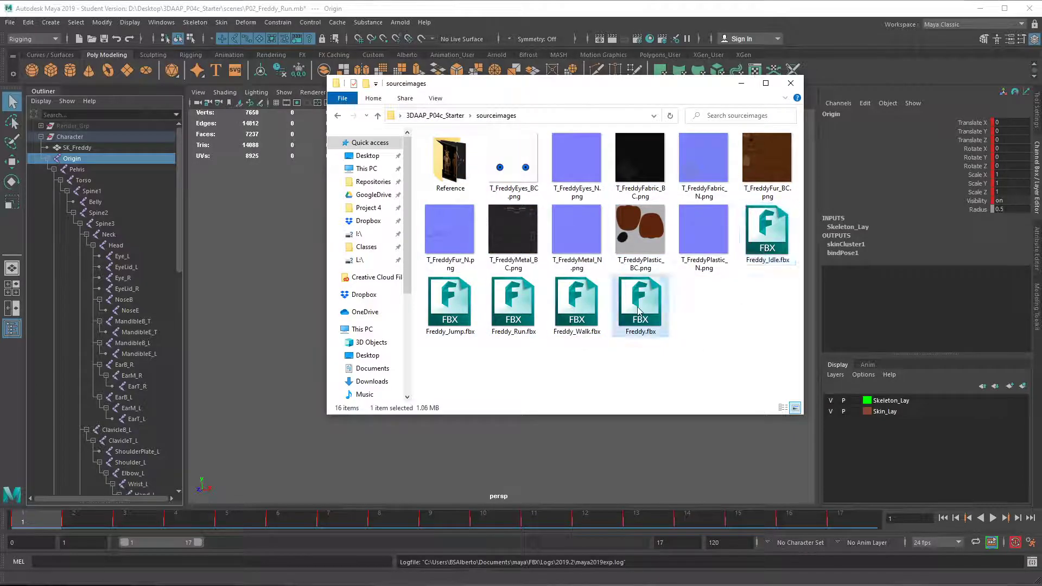
left_click(437, 317)
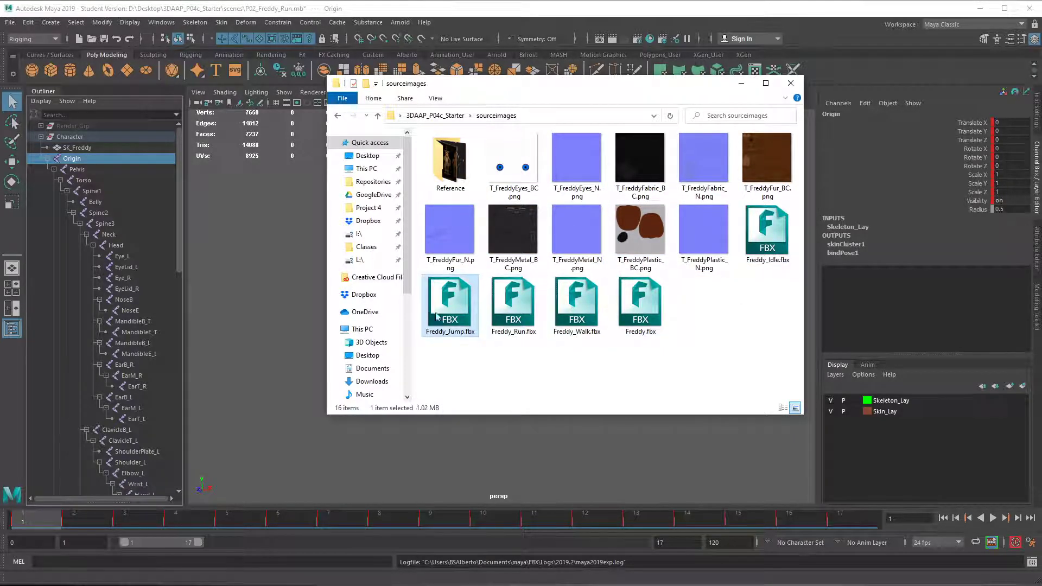
left_click(703, 324)
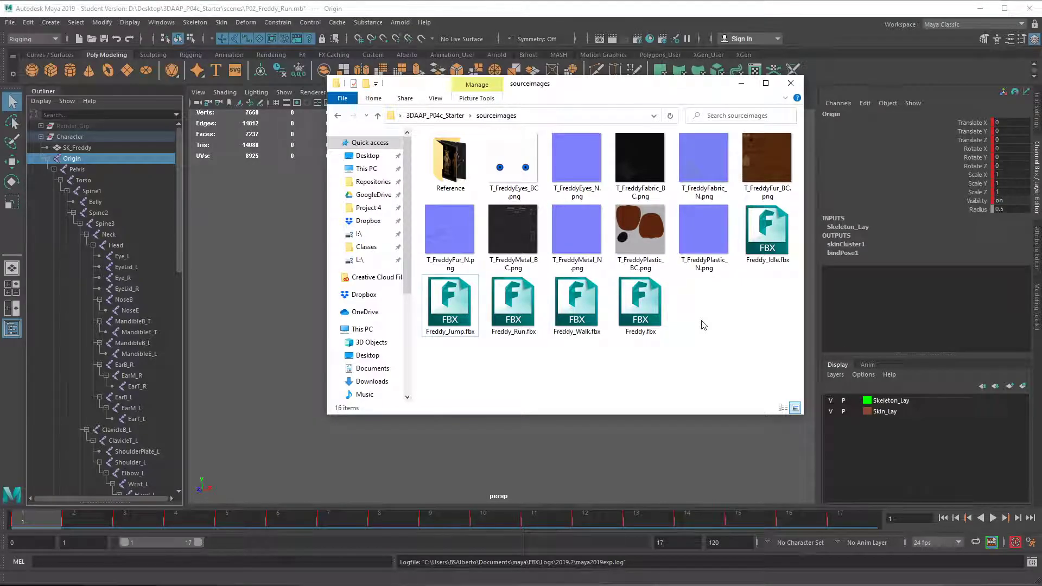